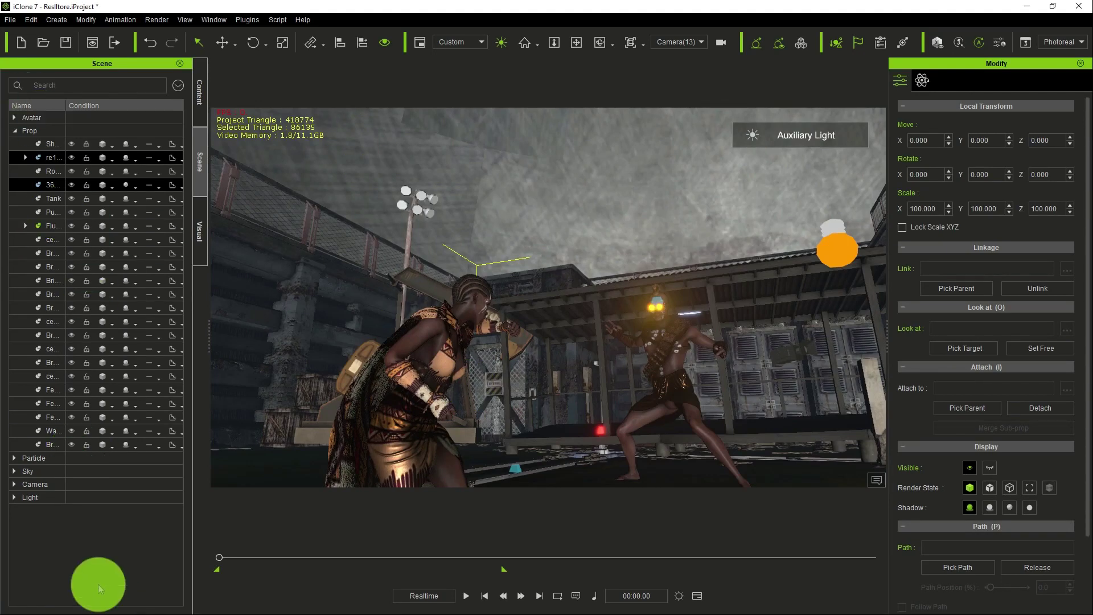
Step: Deselect the scene props and switch off the auxiliary sun light to darken the rooftop
click(105, 564)
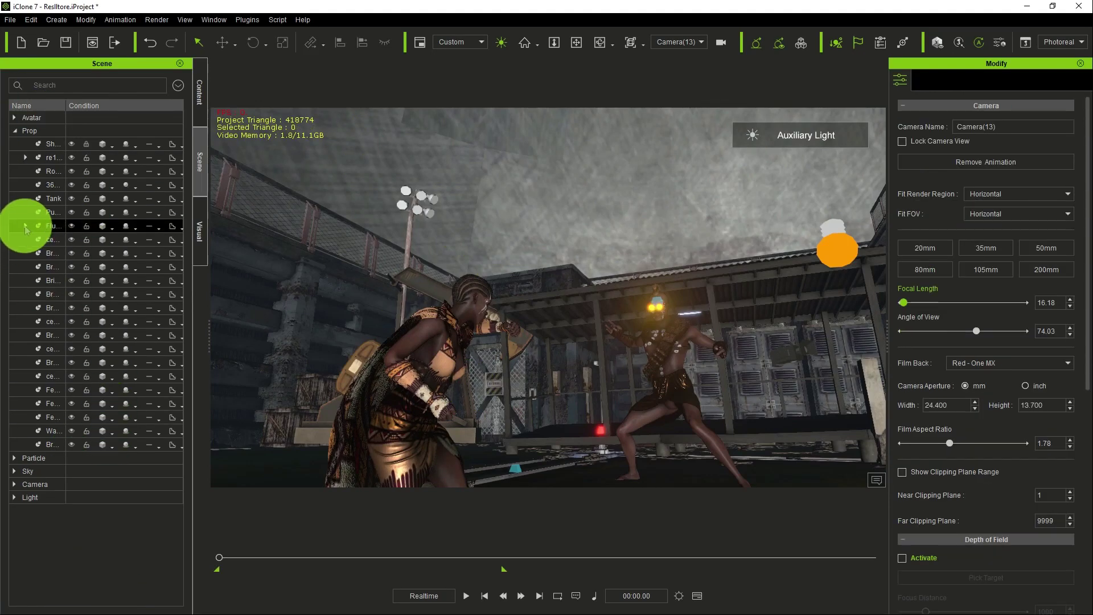
click(501, 42)
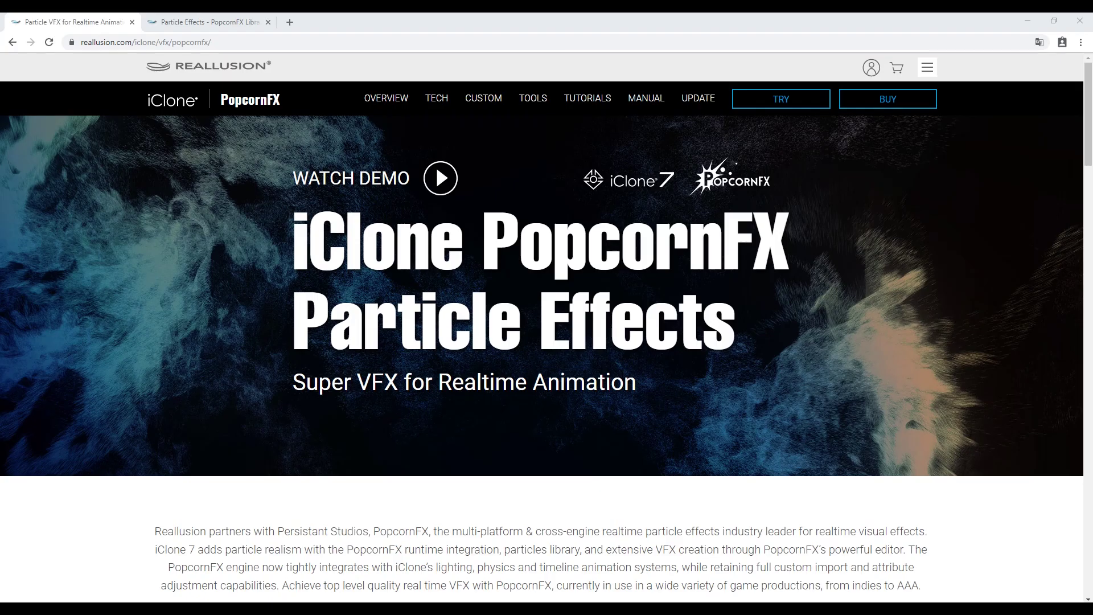
Step: Scroll the PopcornFX overview, then browse the PopcornFX Library 40 store page down to VFX
scroll(547, 341, down, 20)
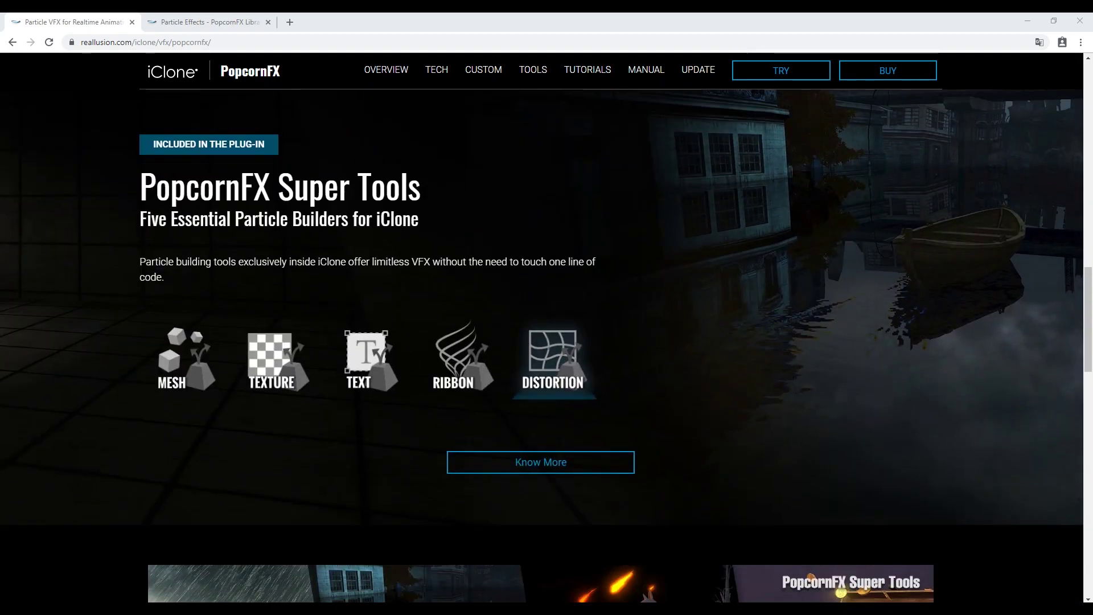
scroll(542, 342, down, 14)
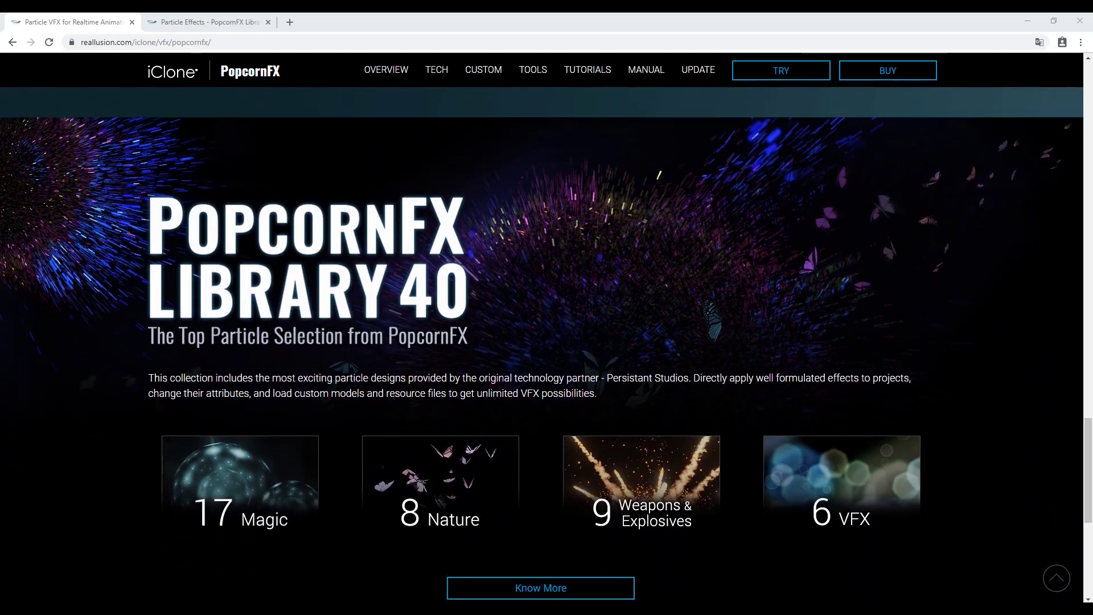
scroll(547, 342, down, 1)
key(ctrl+Tab)
scroll(893, 77, down, 11)
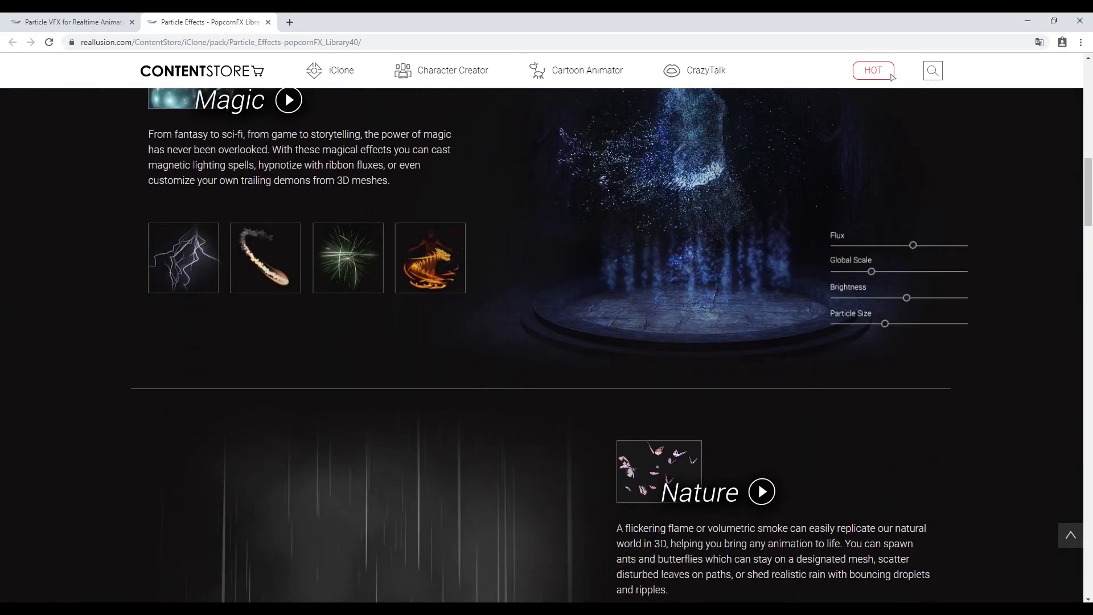
scroll(893, 77, down, 18)
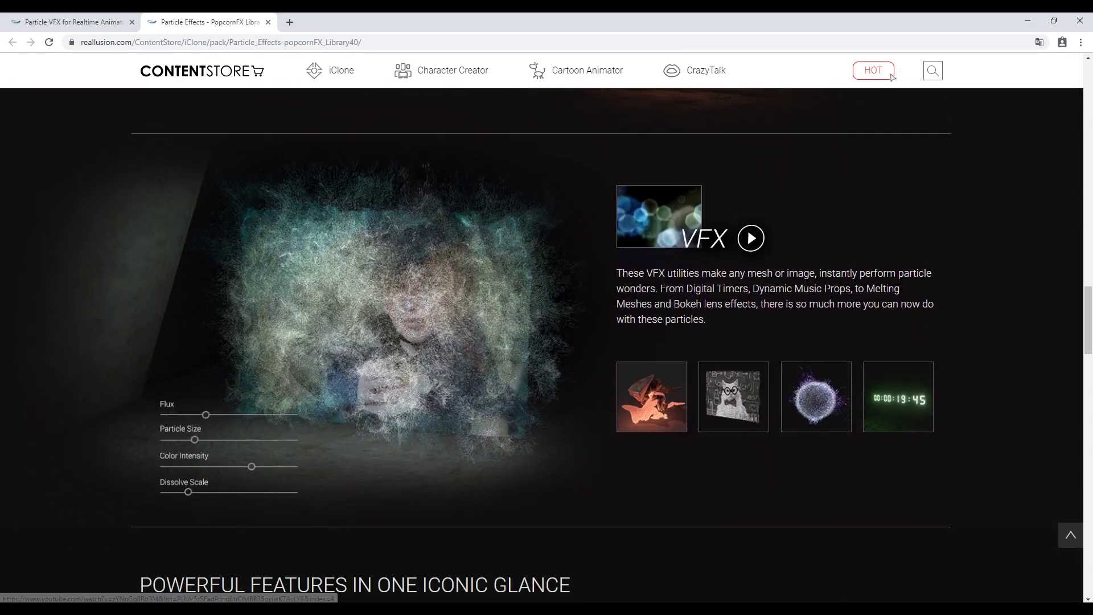
scroll(892, 77, down, 13)
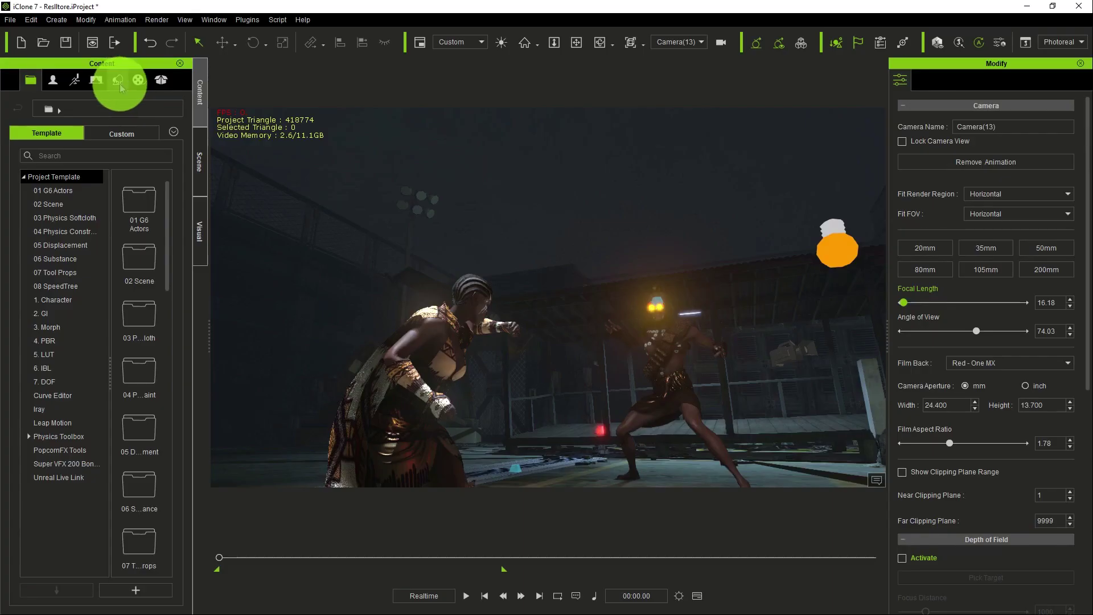
Step: Browse Set > Particle > PopcornFX Library 40 to the 3_Weapons and Explosives Flame Thrower template
click(119, 81)
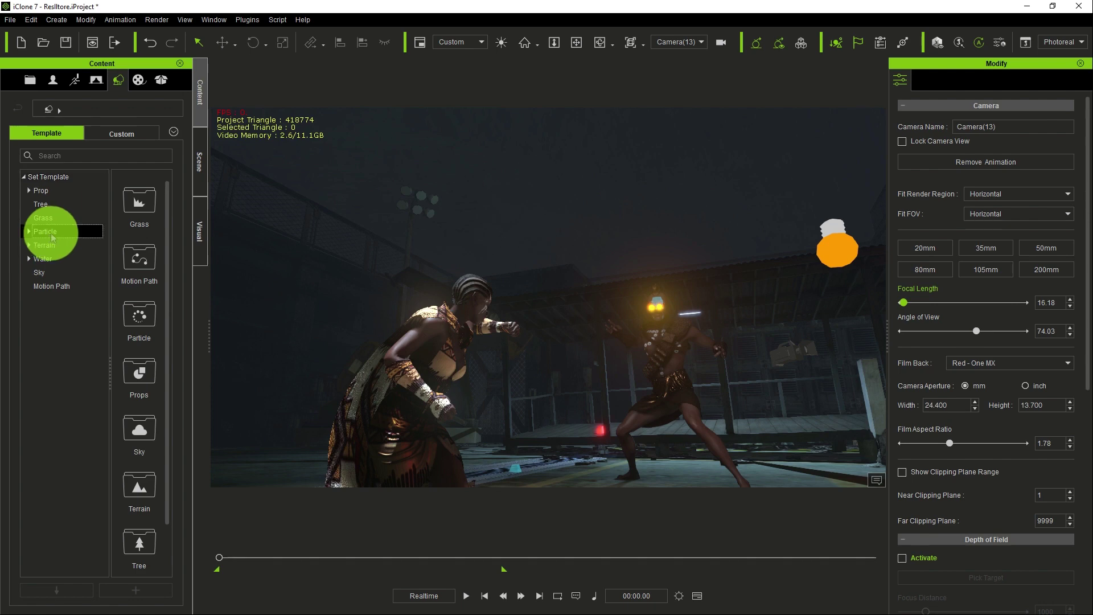
click(34, 232)
click(30, 233)
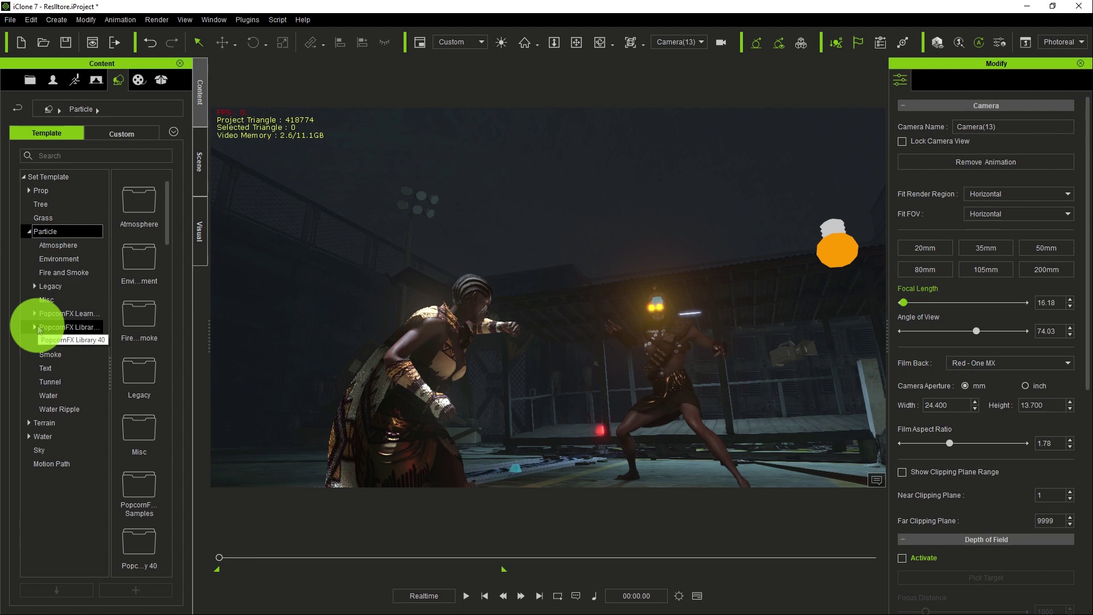
click(55, 355)
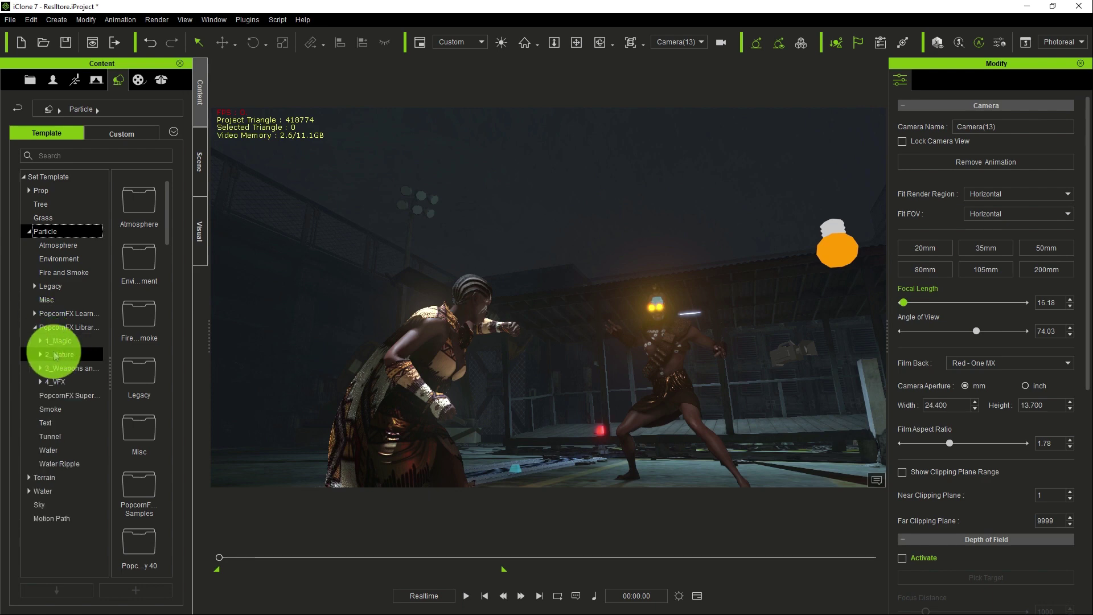
click(74, 343)
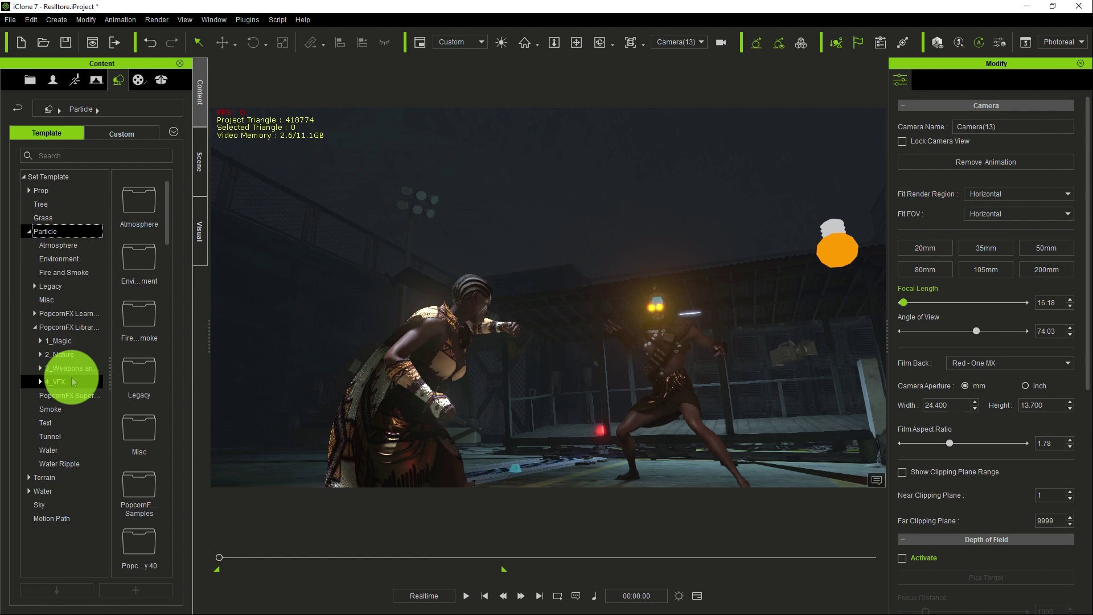
click(59, 369)
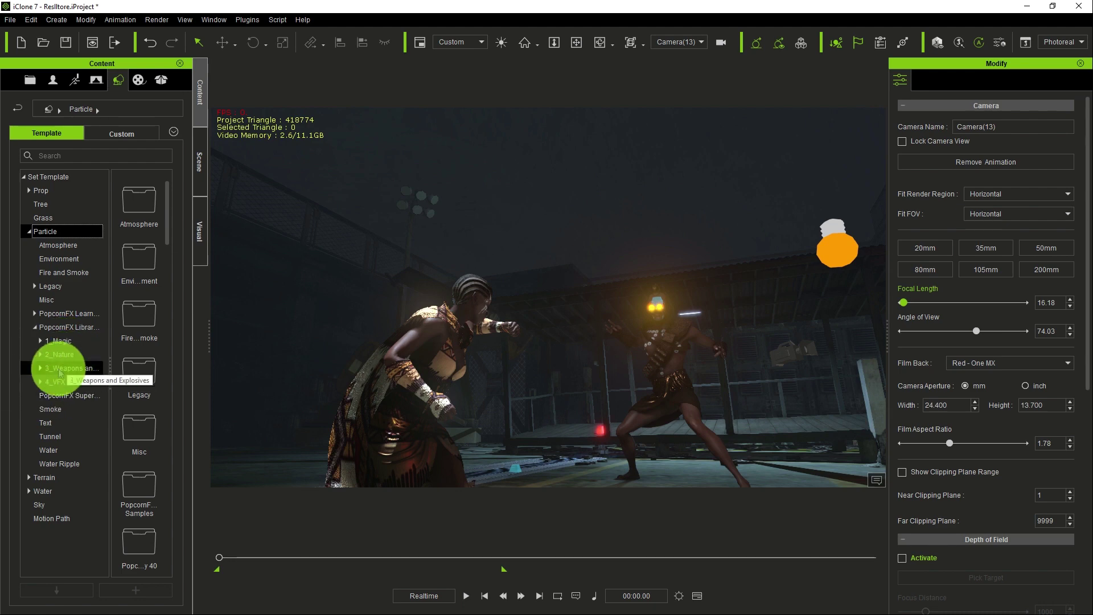
click(45, 368)
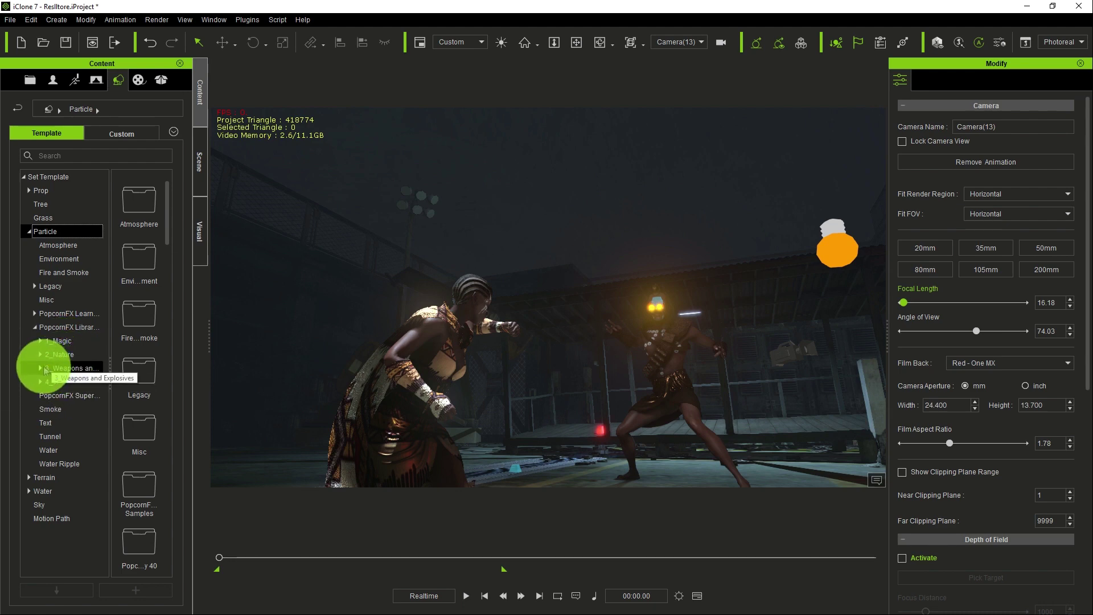
click(49, 381)
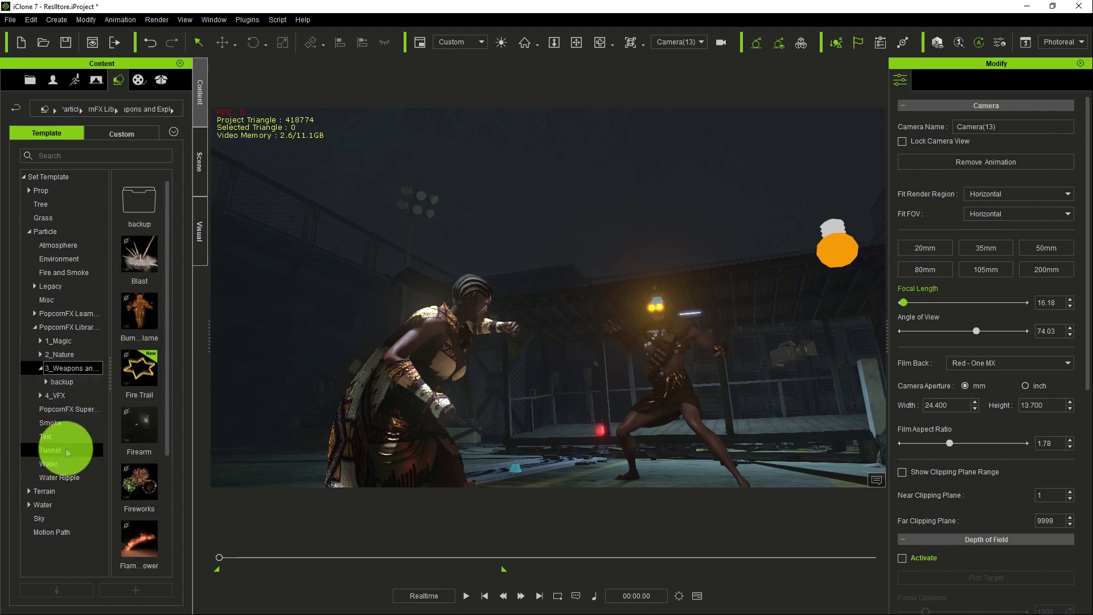
scroll(136, 398, down, 3)
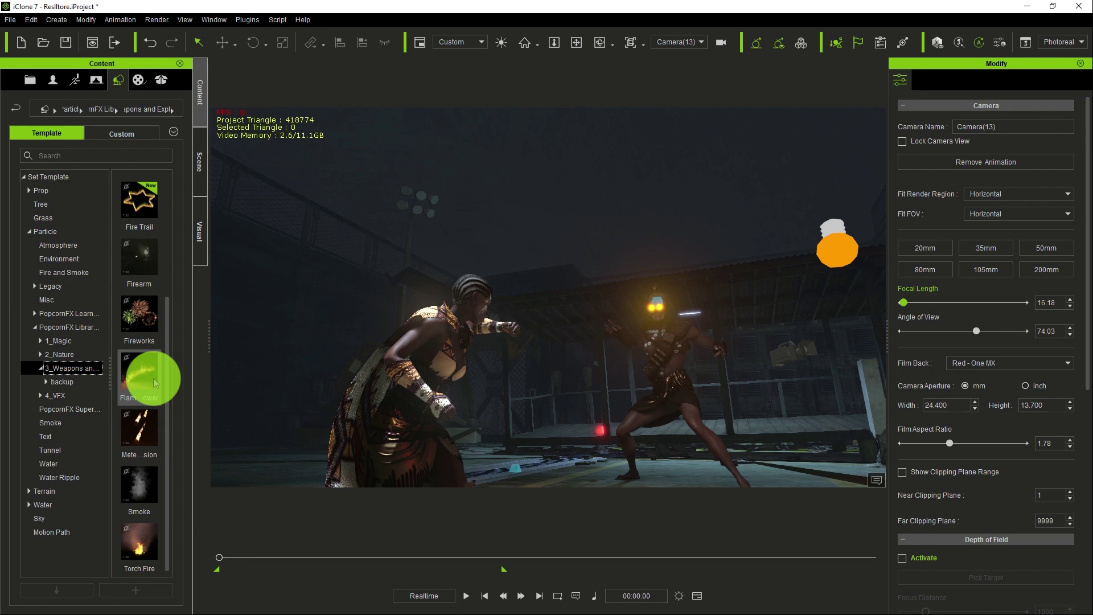
mouse_move(156, 383)
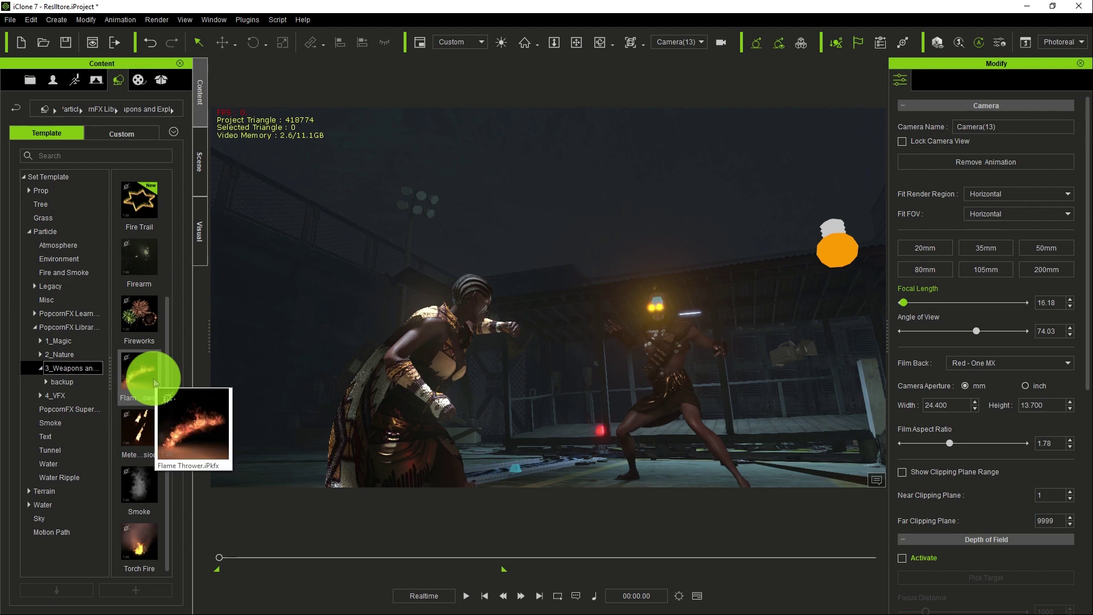
Step: Drop the Flame Thrower effect onto the villain and run its particle simulation
drag(156, 383, 207, 555)
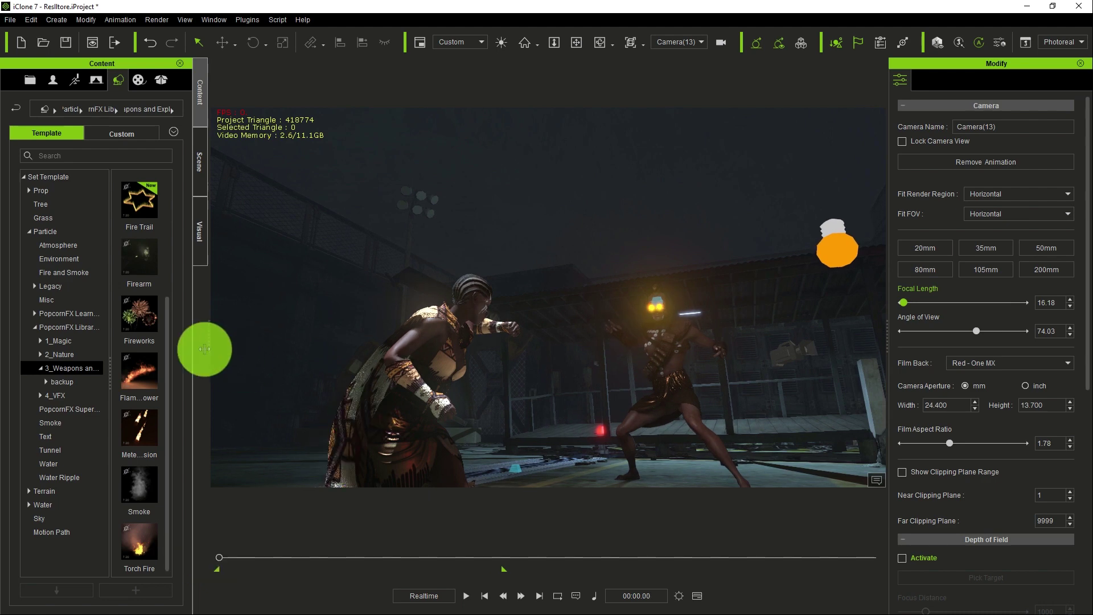
drag(142, 371, 677, 484)
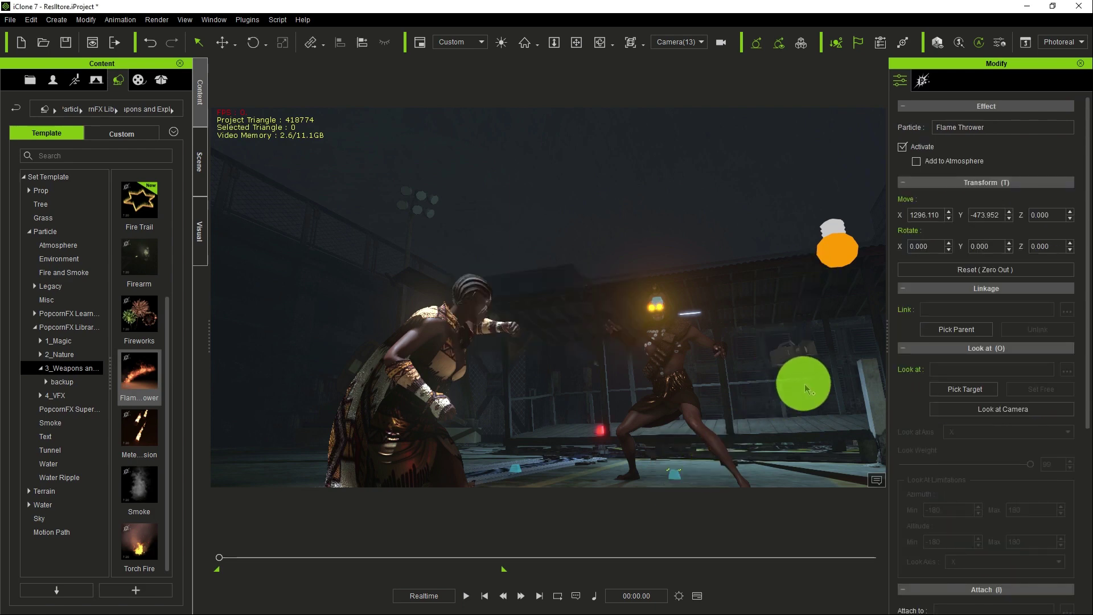
click(922, 81)
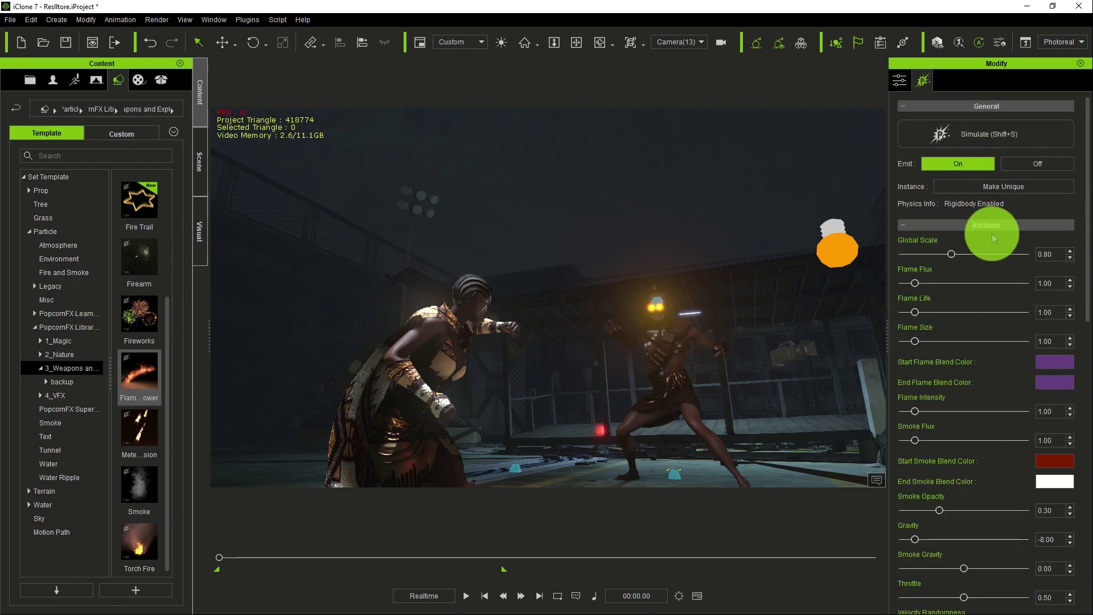
click(1001, 135)
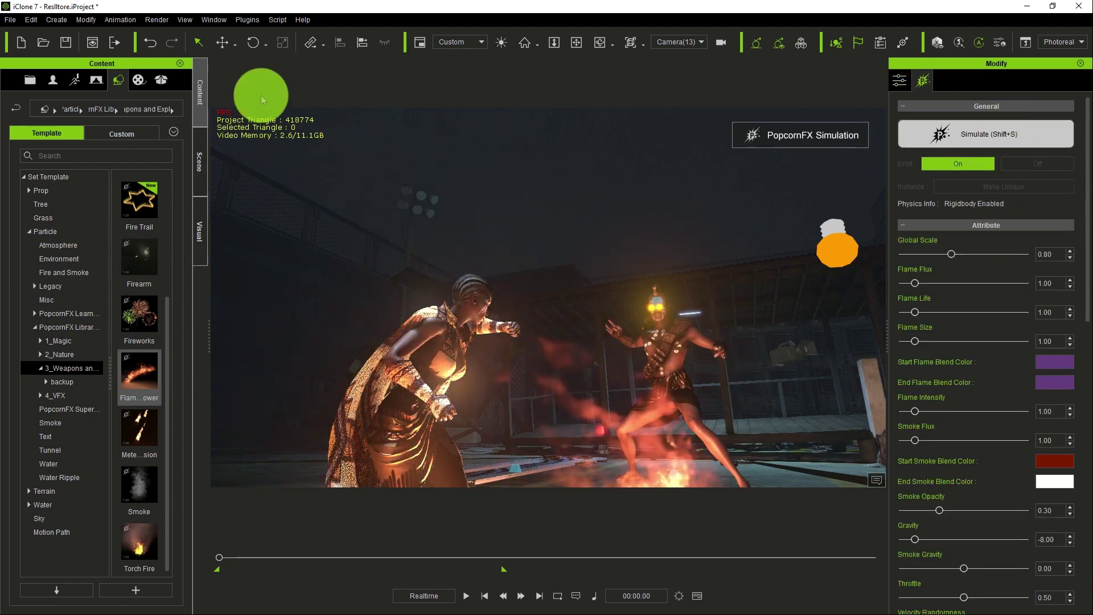
Step: Raise the flame emitter higher on the villain's head
click(663, 432)
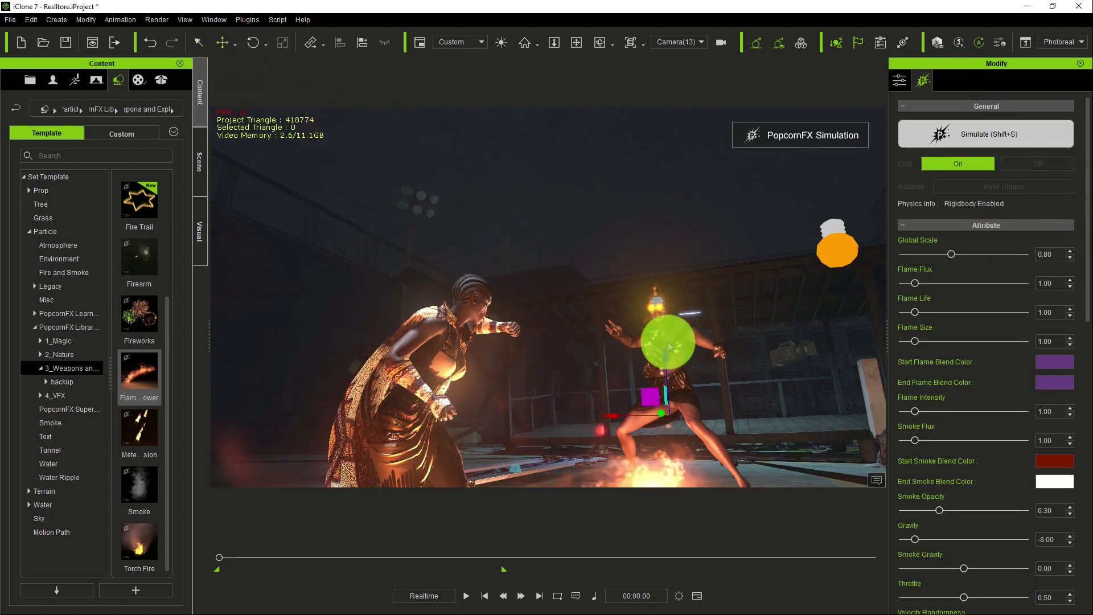
drag(669, 347, 674, 276)
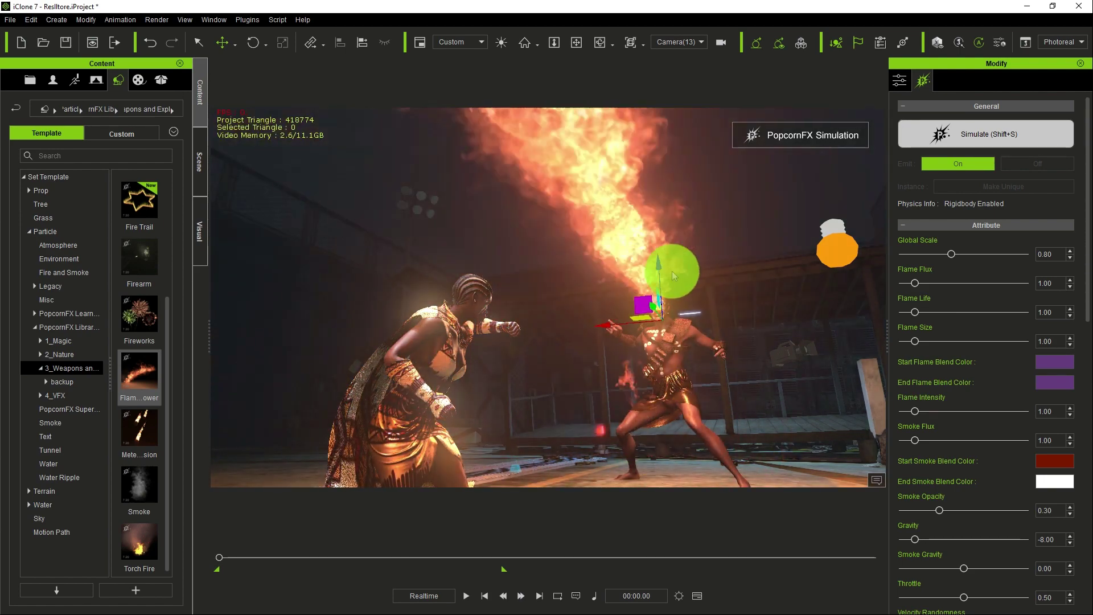
click(674, 43)
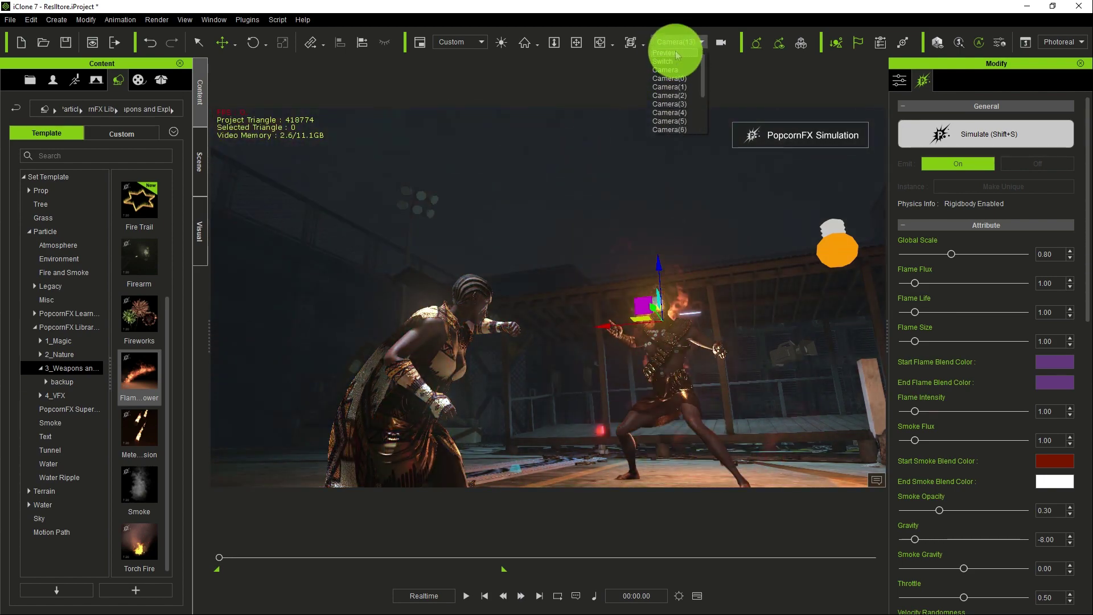
Step: In the Preview camera, move the flame emitter over toward the villain's face
click(666, 53)
mouse_move(651, 227)
right_down()
mouse_move(695, 297)
mouse_move(542, 305)
mouse_move(689, 422)
mouse_move(690, 348)
right_up()
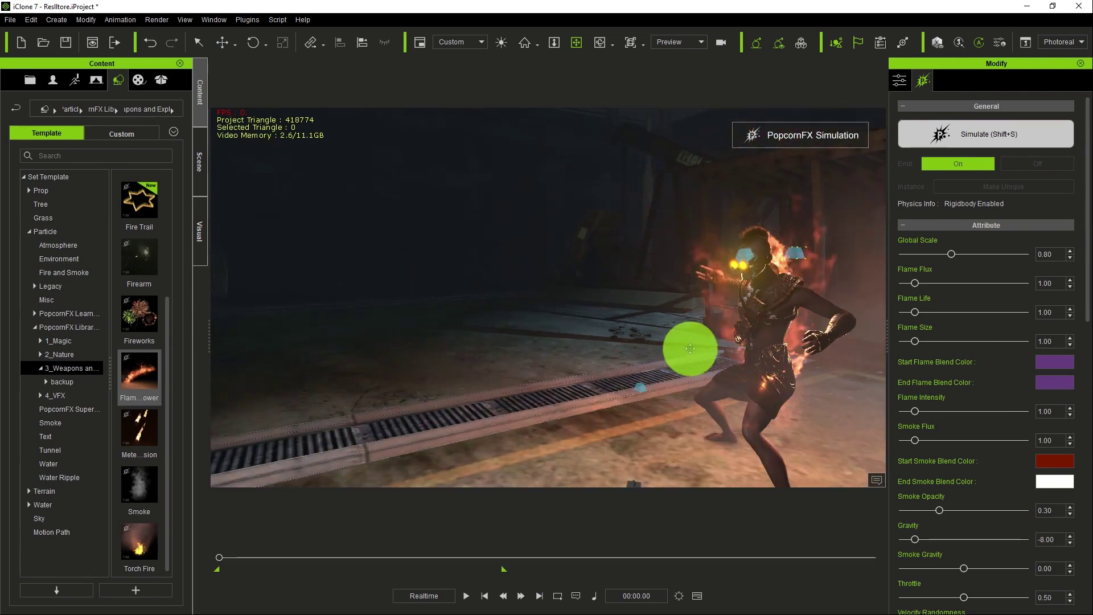
click(222, 42)
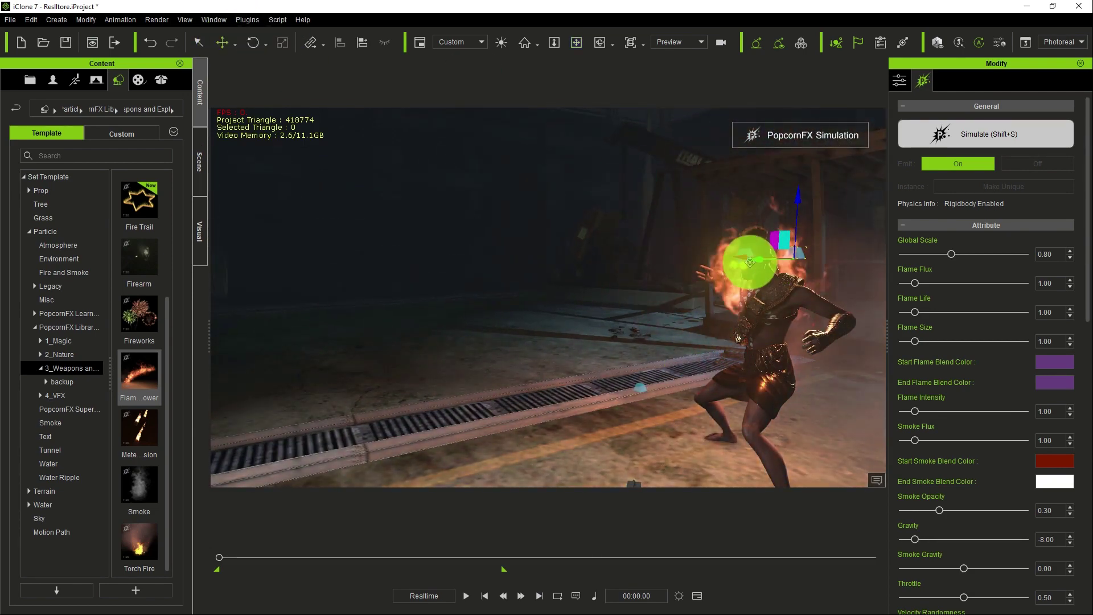
drag(660, 271, 353, 119)
click(576, 42)
click(222, 43)
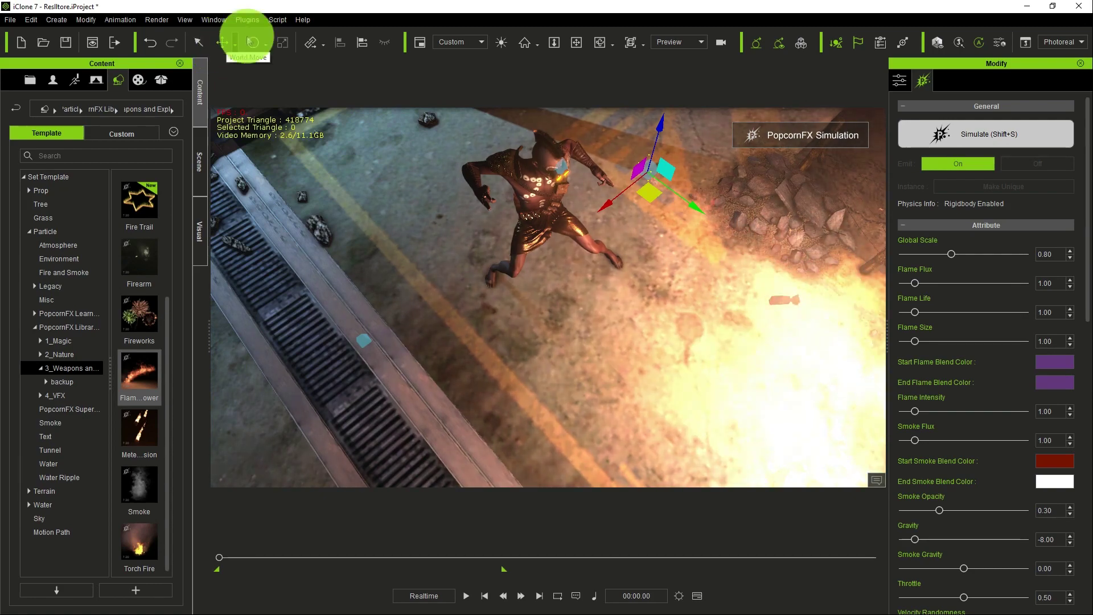
drag(608, 203, 592, 214)
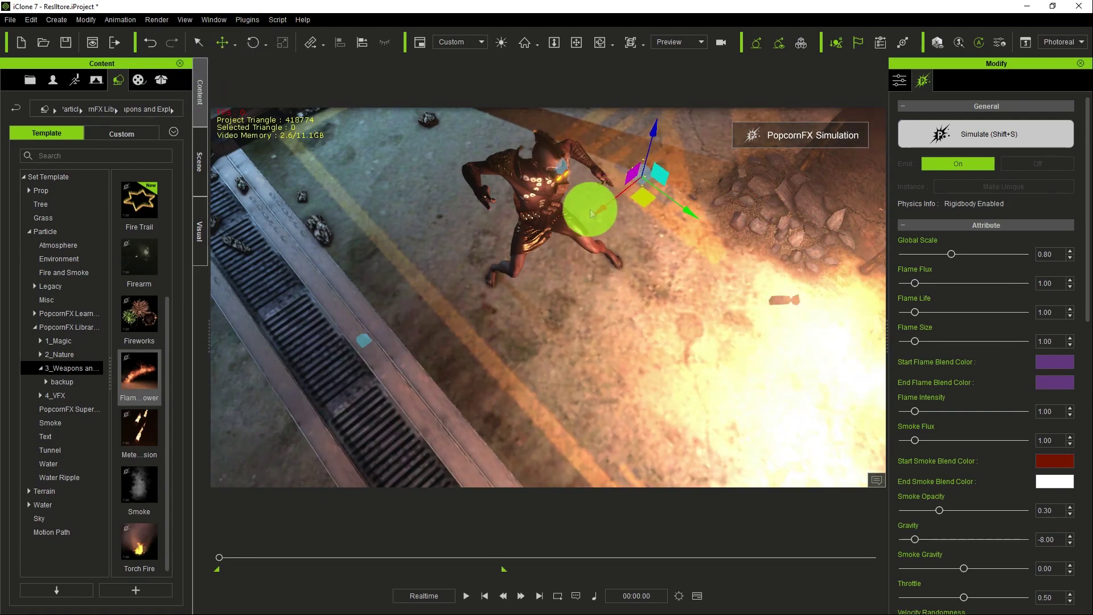
drag(525, 237, 644, 266)
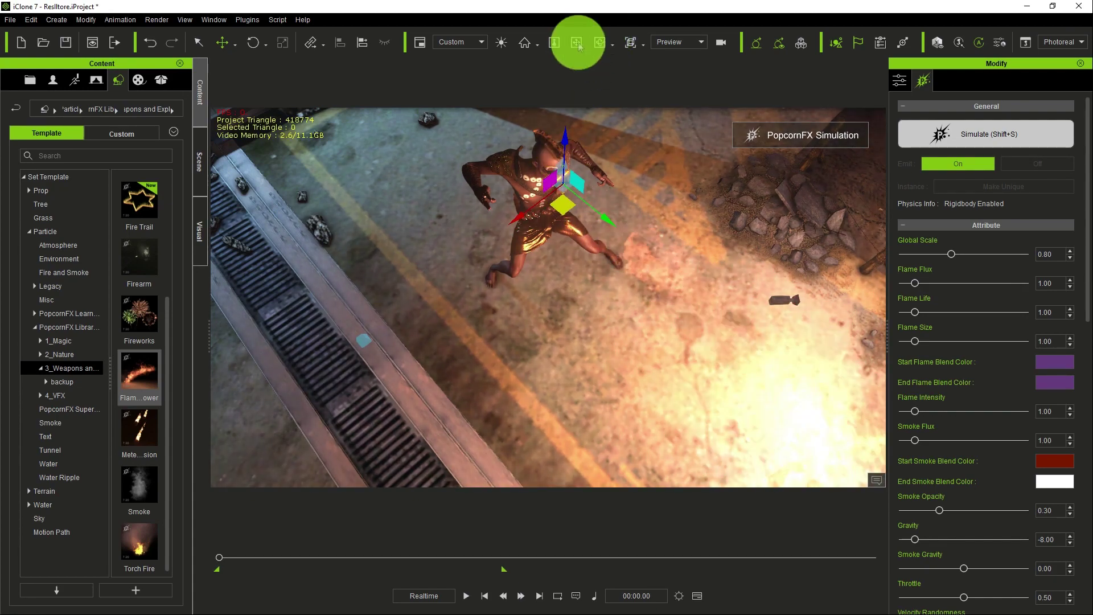
Step: Orbit around the villain to check the emitter's placement at the mouth from several angles
right_drag(628, 123, 617, 268)
click(223, 42)
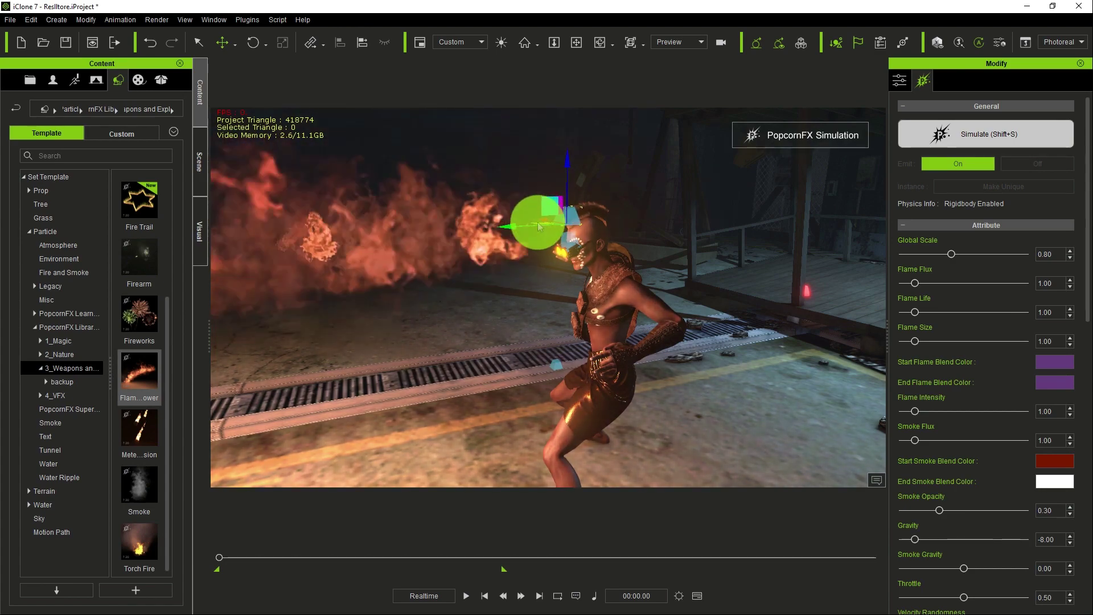
right_drag(610, 134, 582, 214)
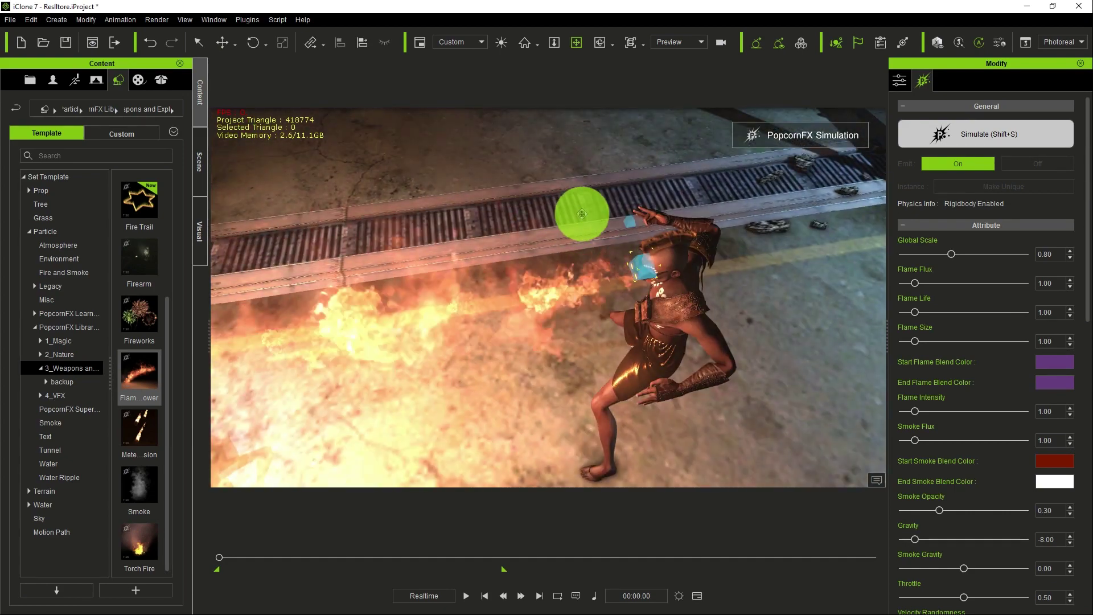
click(222, 41)
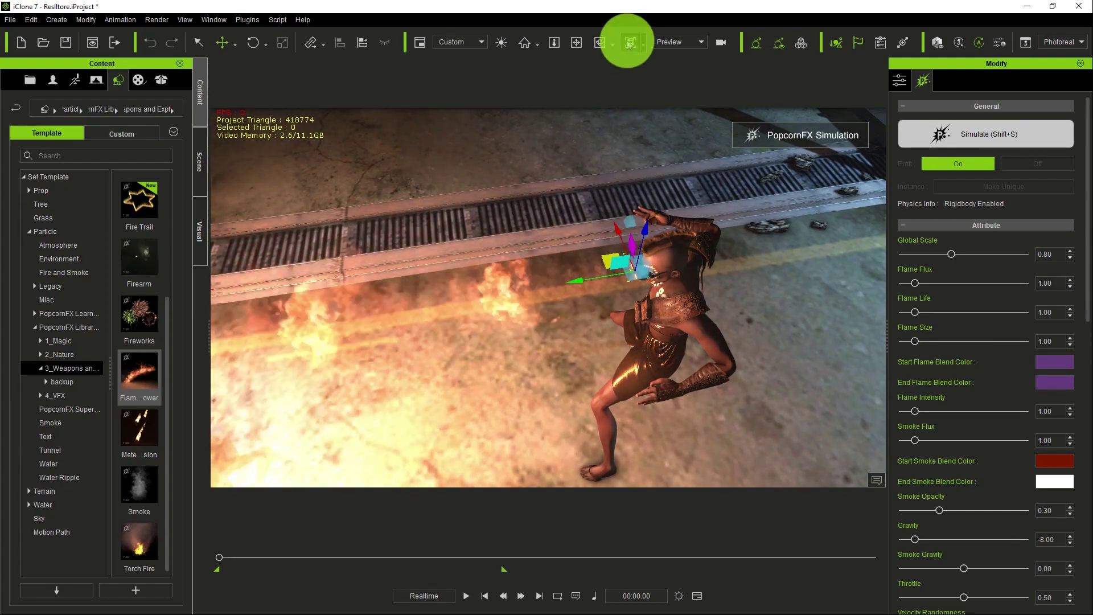
click(576, 42)
drag(768, 188, 613, 312)
click(223, 42)
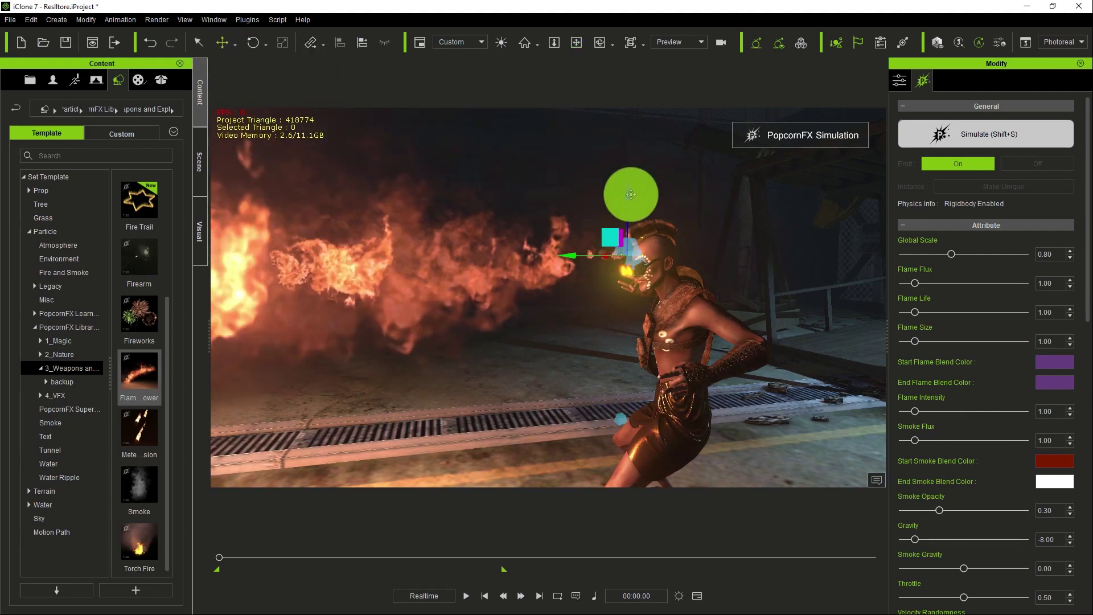
click(576, 43)
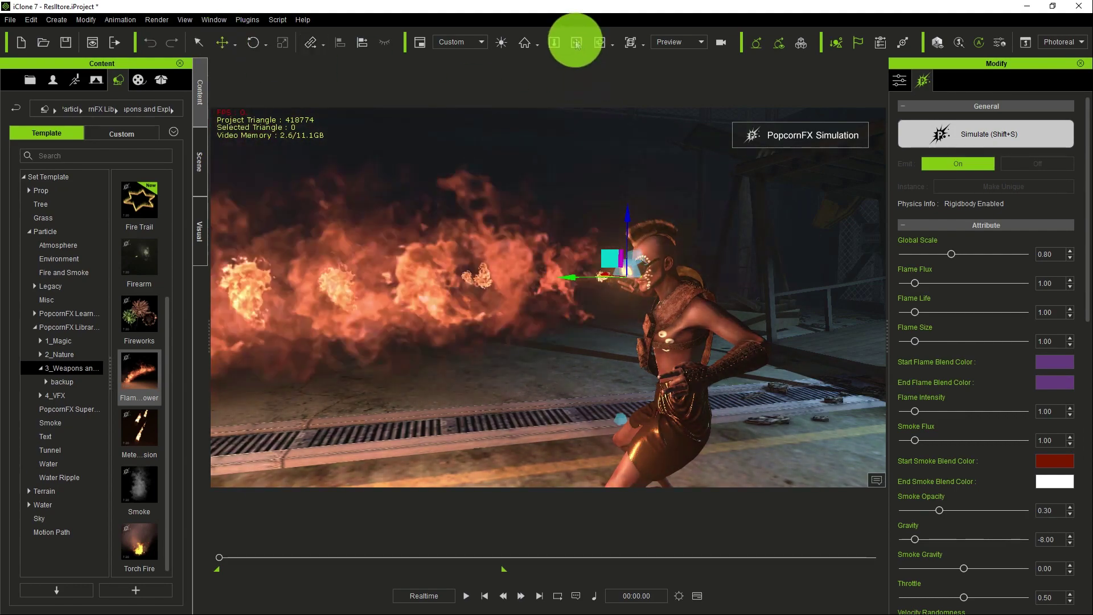
drag(638, 171, 695, 305)
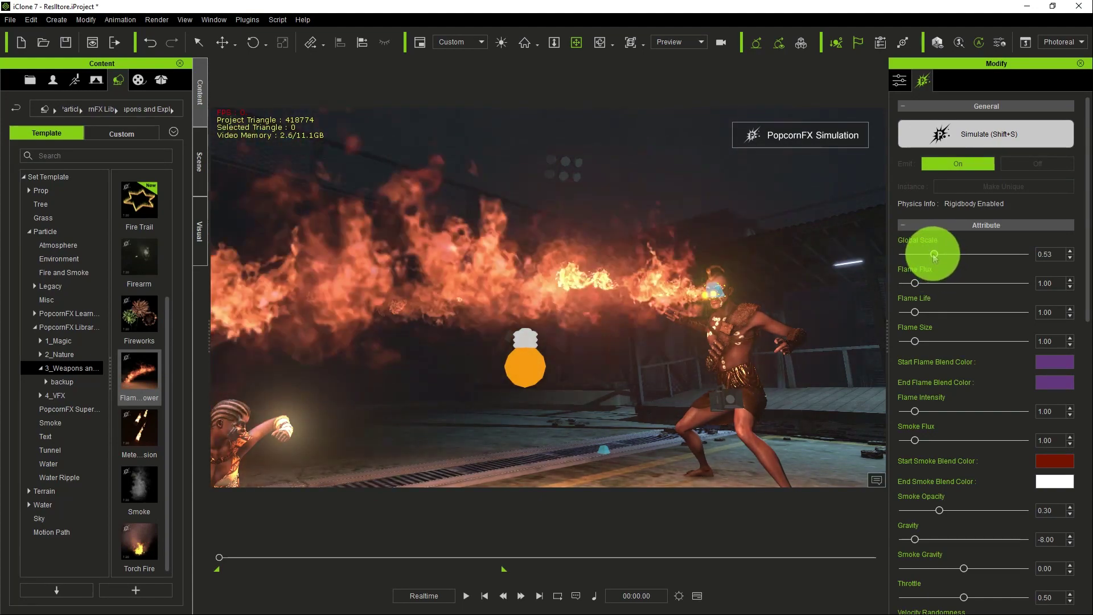
Step: Reduce the flame's Global Scale to 0.35, return to Camera(13), and scrub the timeline
drag(934, 256, 923, 259)
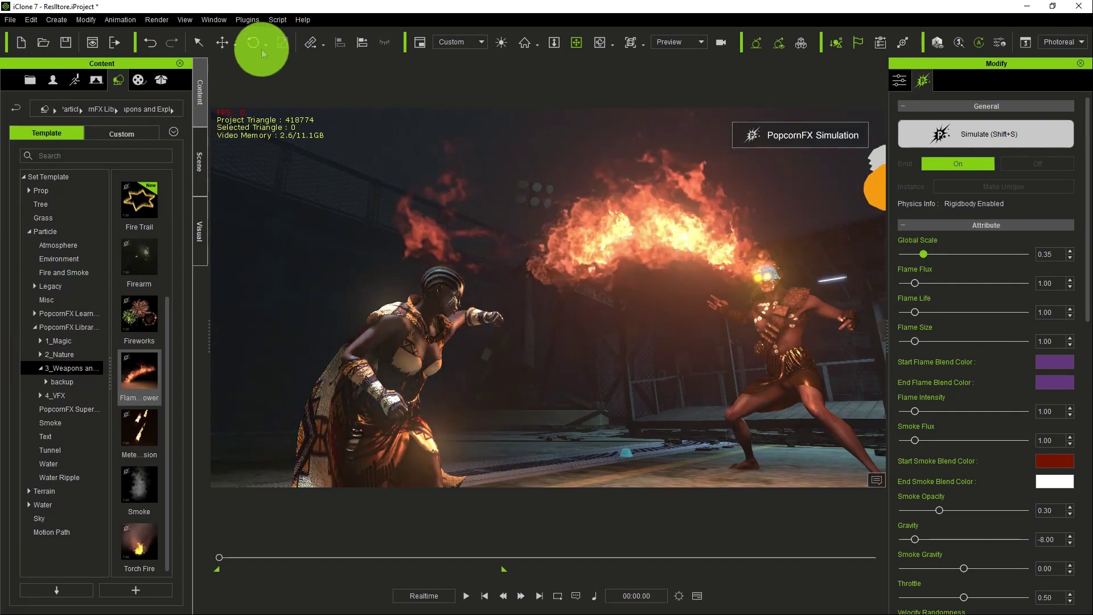
click(222, 43)
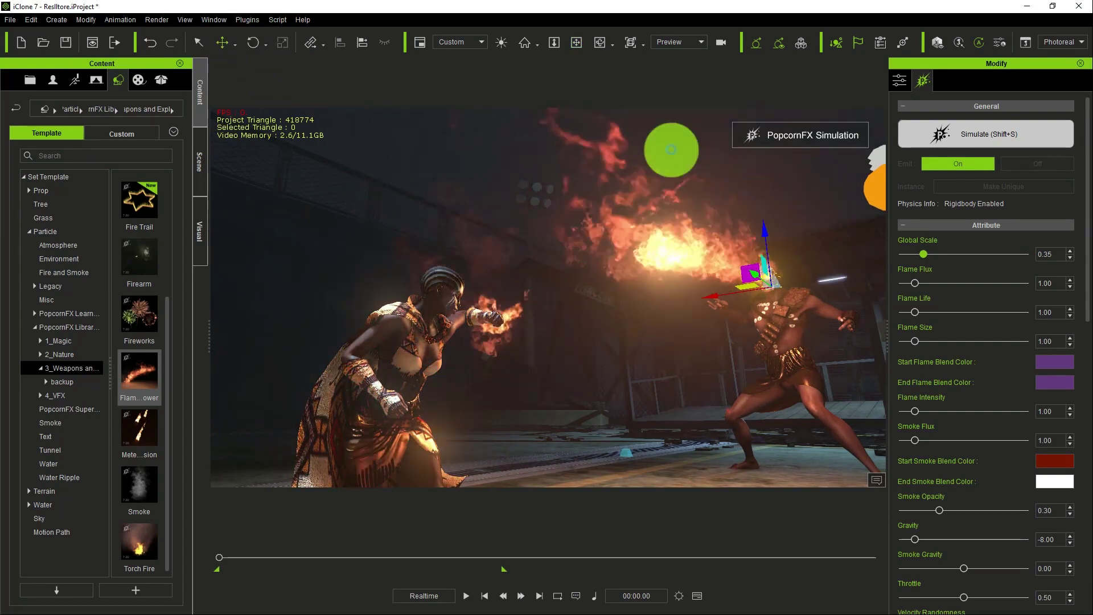
click(675, 50)
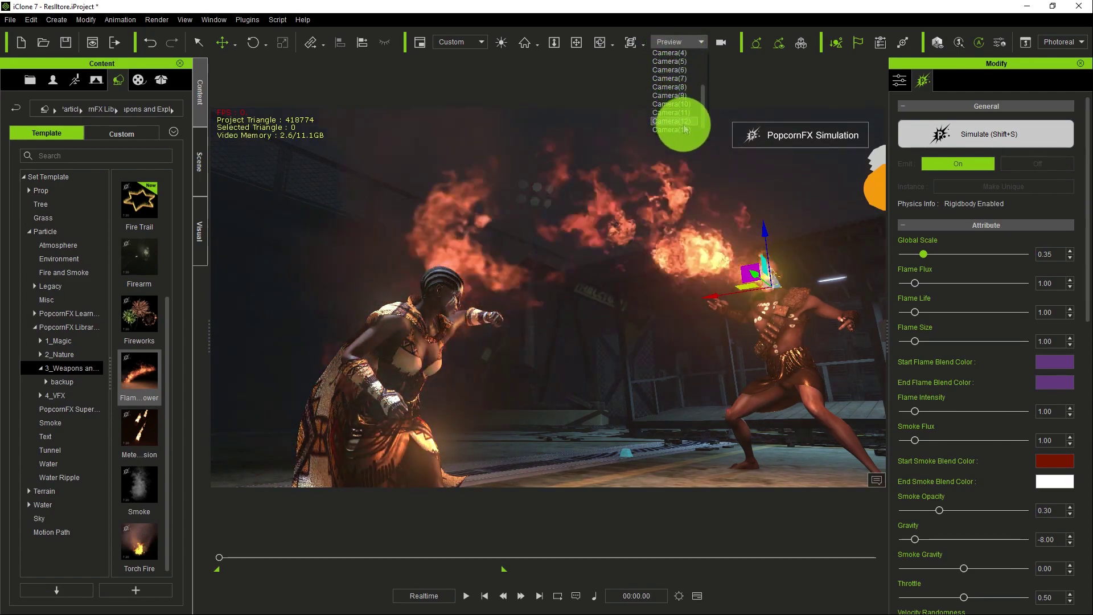
click(680, 127)
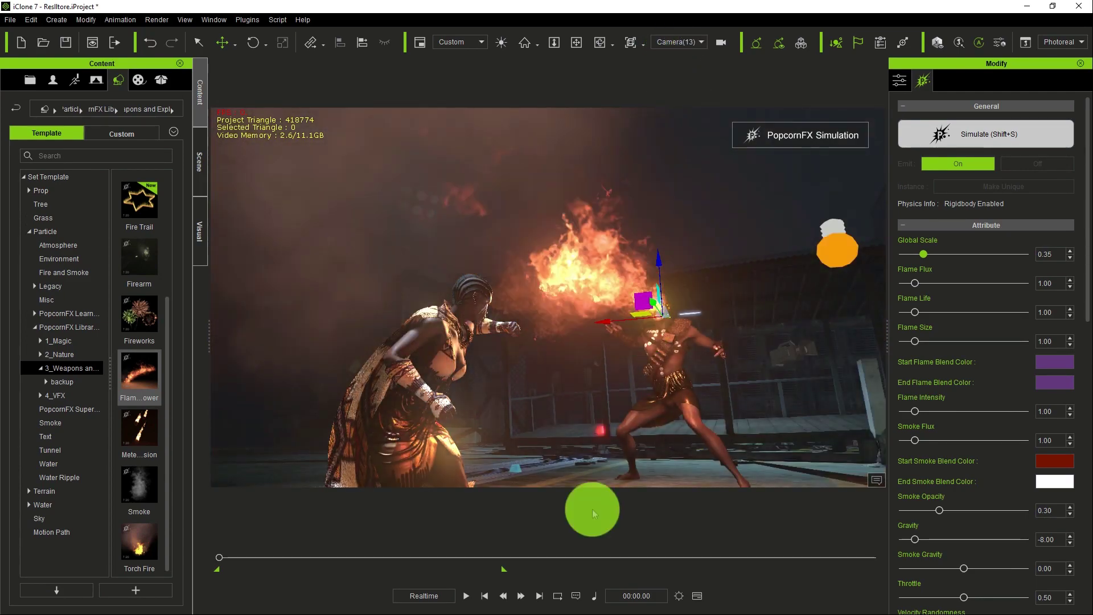
drag(226, 564, 233, 484)
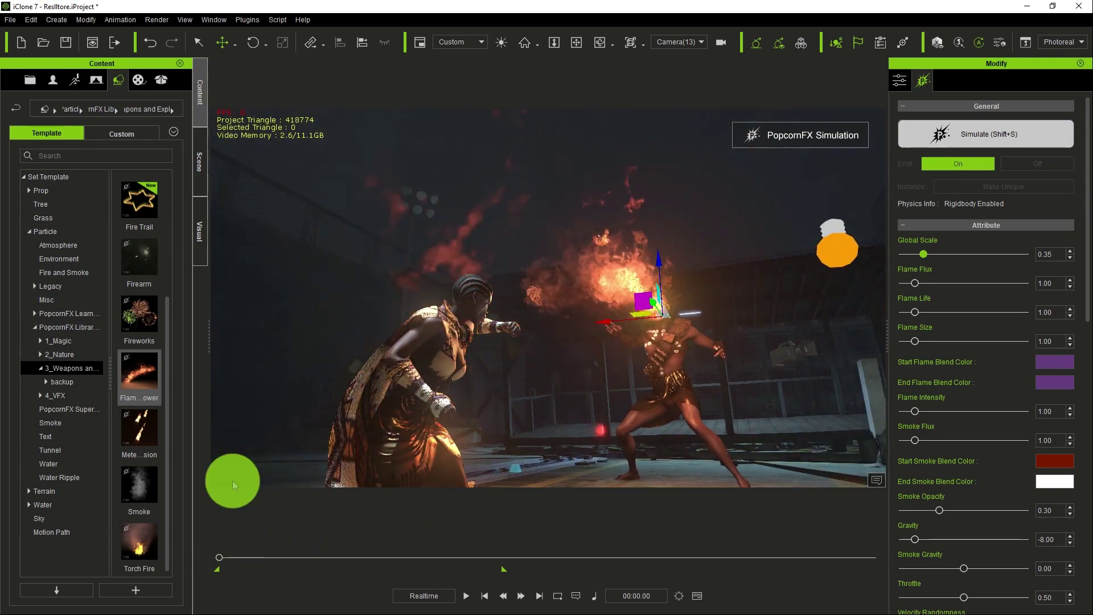
Step: Use the emitter's Attach > Attach command to link the Flame Thrower to the villain
right_click(664, 313)
mouse_move(706, 379)
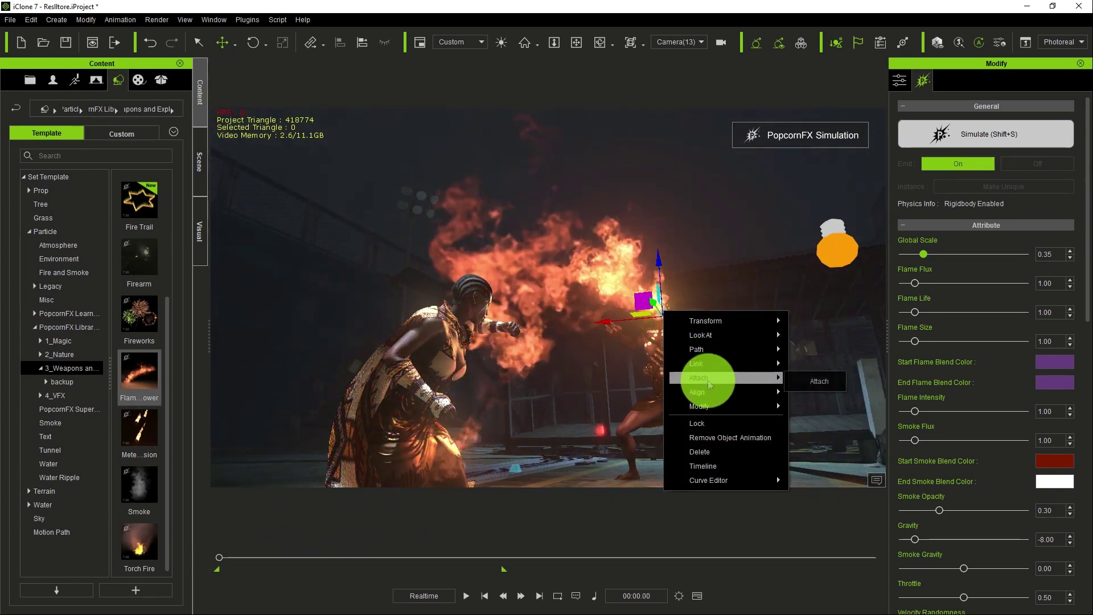
click(817, 381)
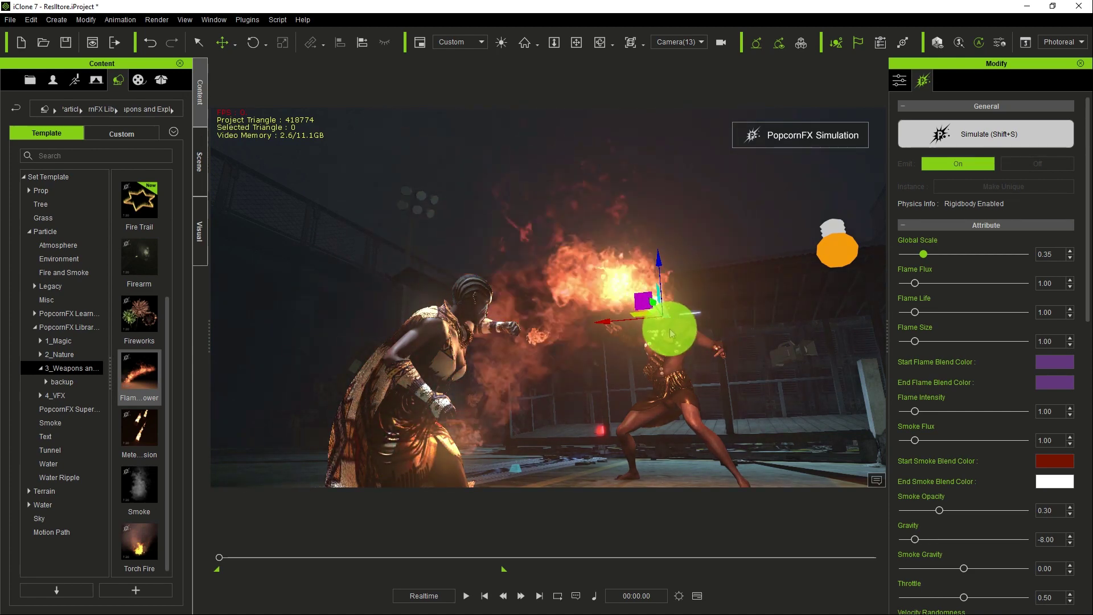
Step: Play the animation to check the attached flames, then stop playback
click(466, 596)
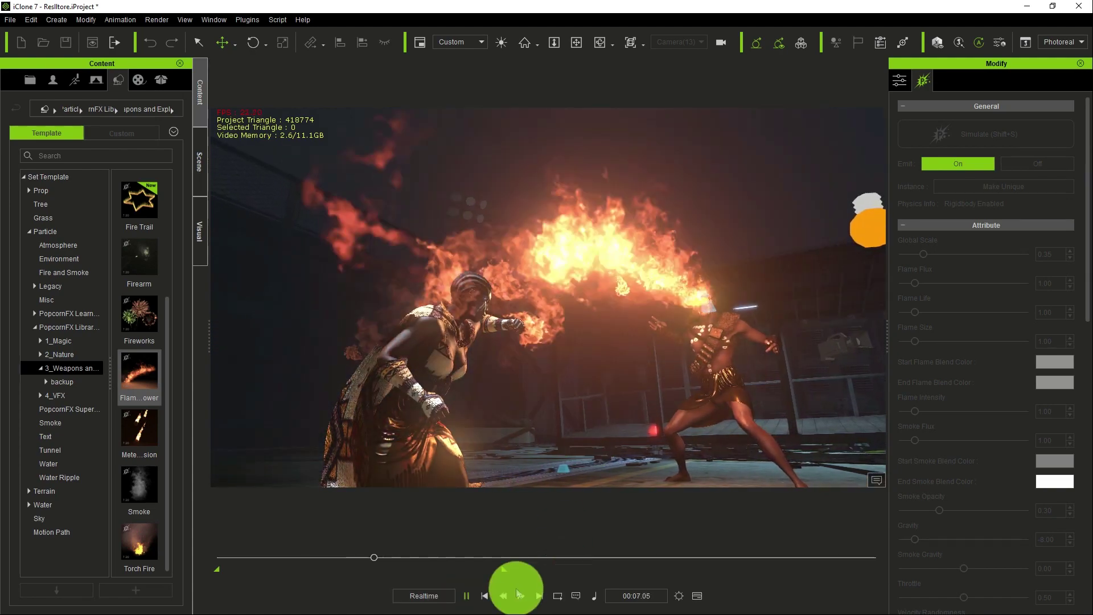
click(485, 596)
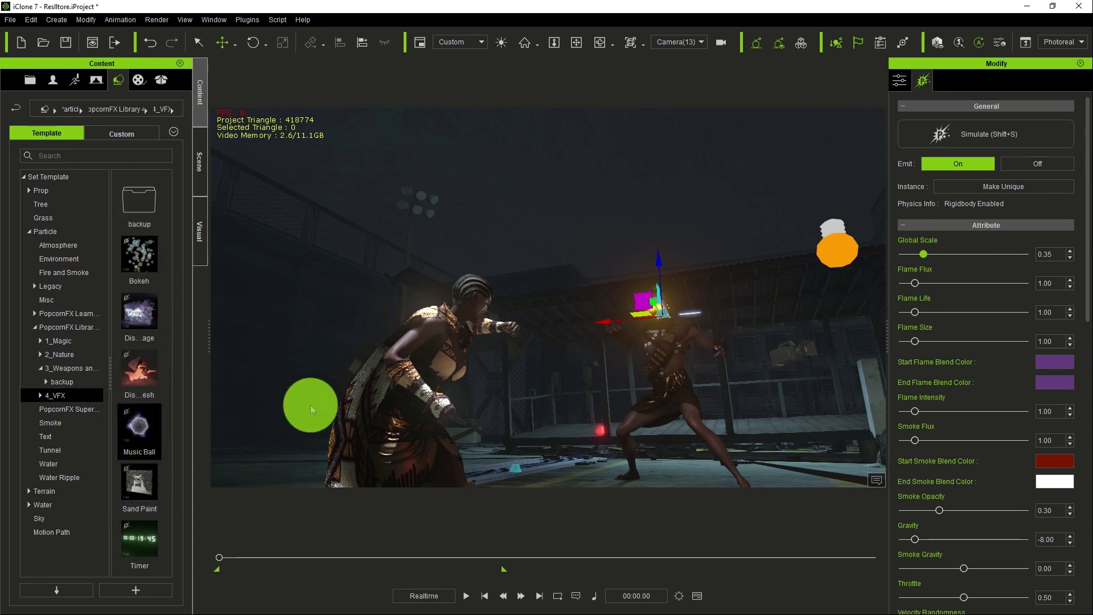
Step: Drop Music Ball into the scene, start its simulation, and move it beside the villain
drag(311, 409, 531, 471)
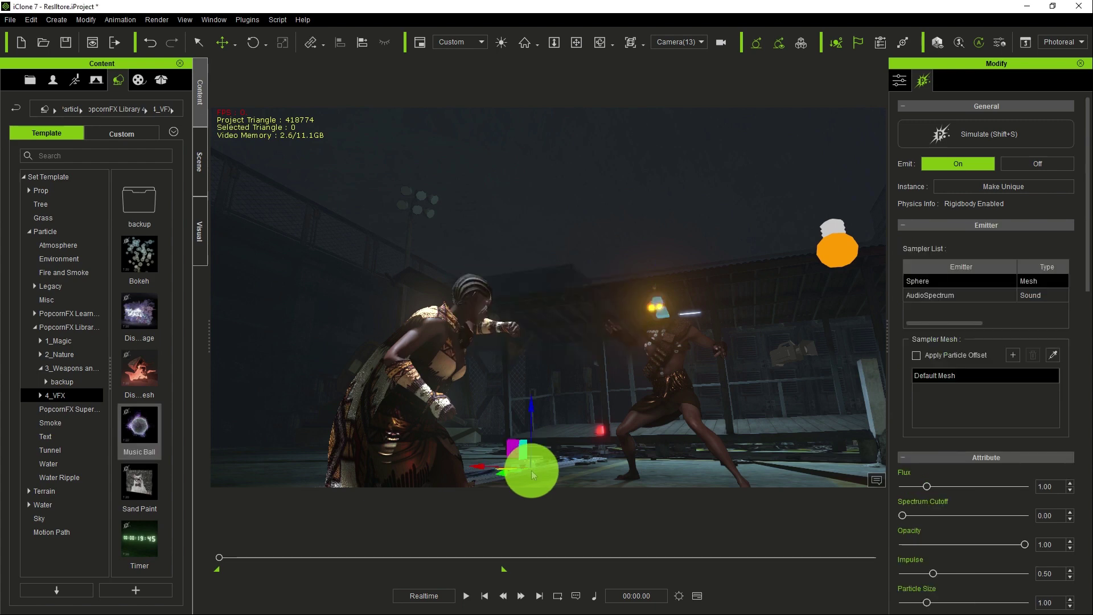
click(966, 137)
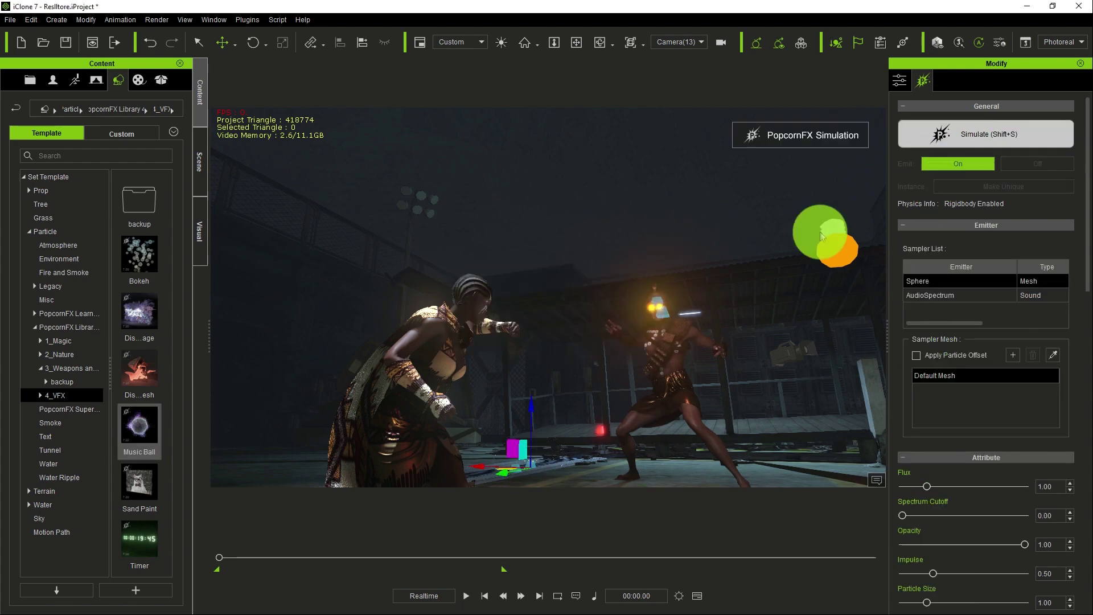
drag(536, 367, 740, 427)
click(940, 295)
click(1013, 356)
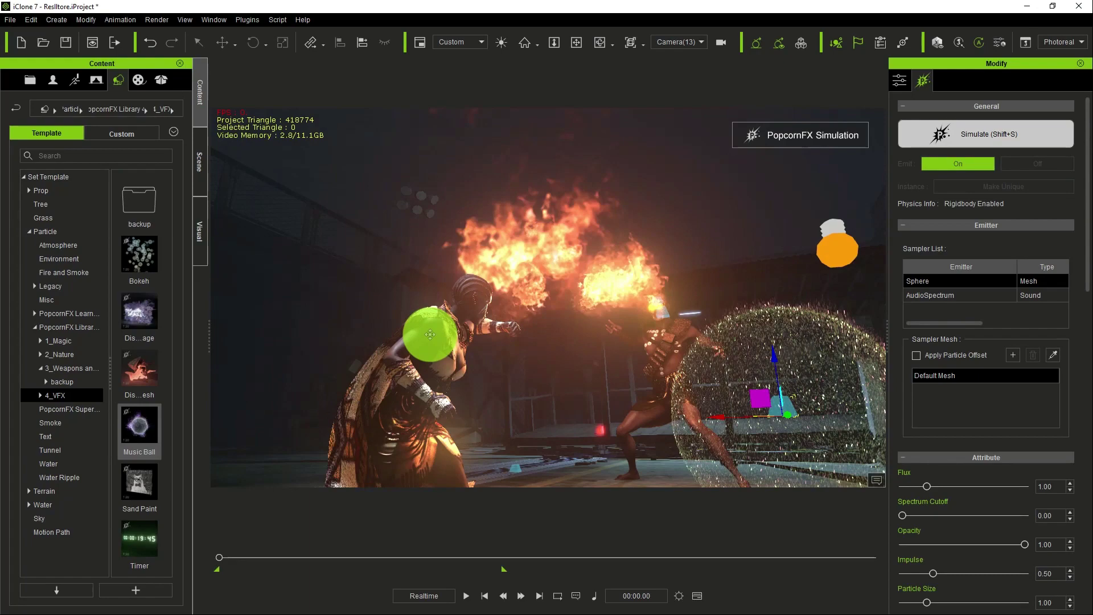
Step: Pick the heroine (soco.iAvatar2) as the Music Ball's sampler mesh
click(430, 334)
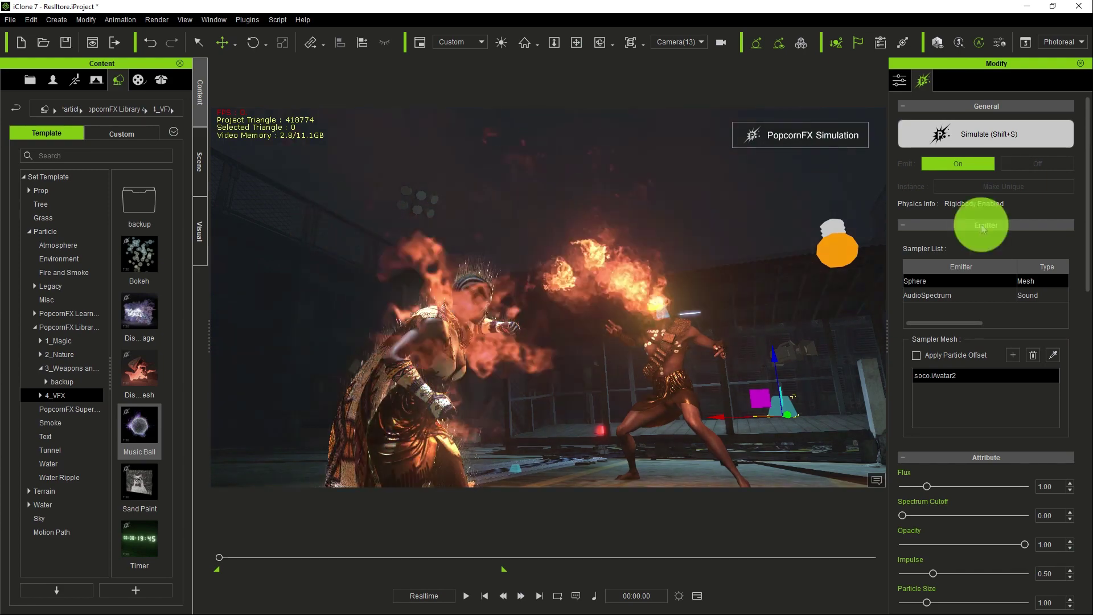
scroll(952, 484, down, 3)
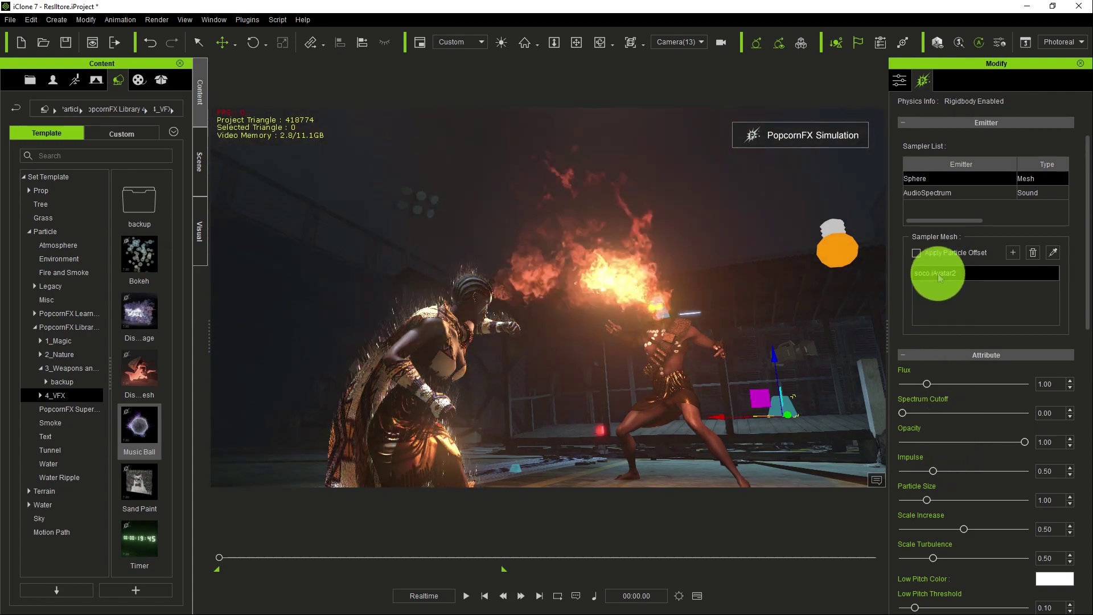
Step: Give the heroine's aura Flux 2.22, particle size 1.04 and an orange low pitch colour, then play it
drag(927, 385, 960, 386)
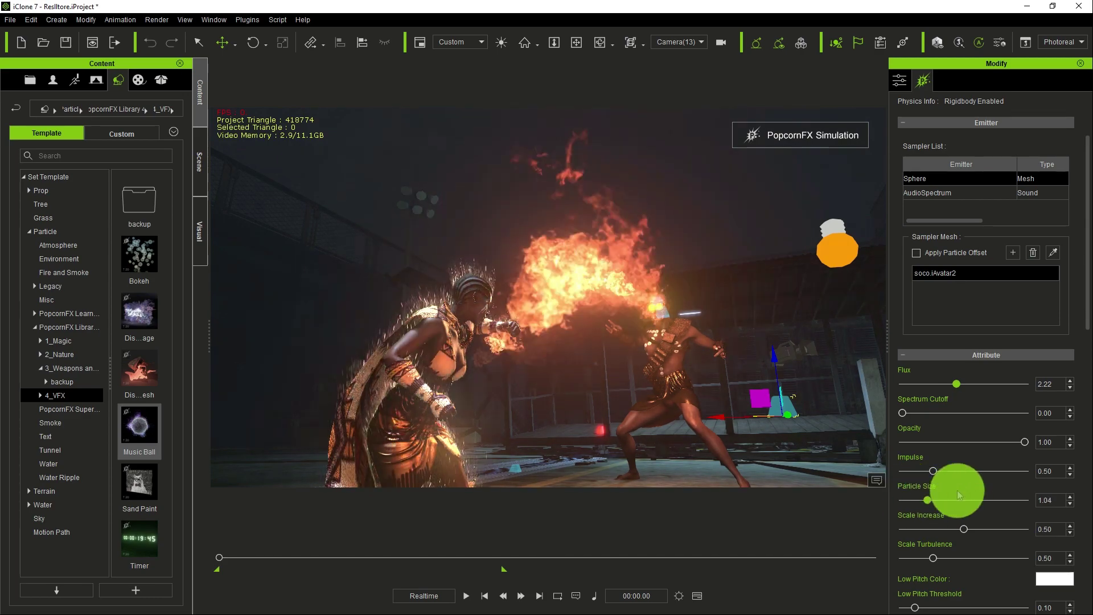
drag(1086, 336, 1088, 424)
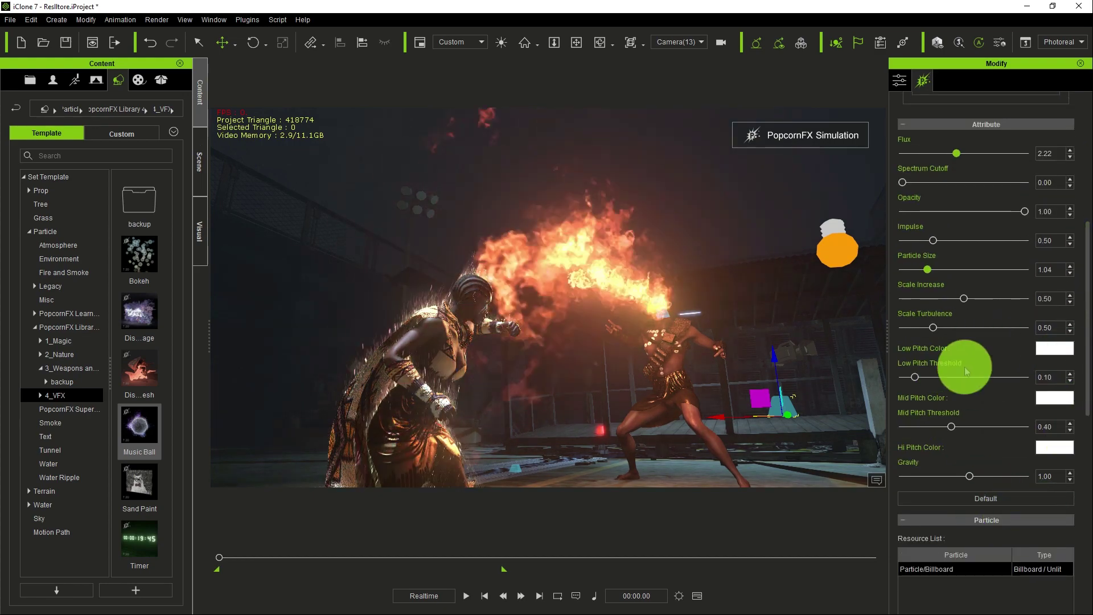
click(1051, 356)
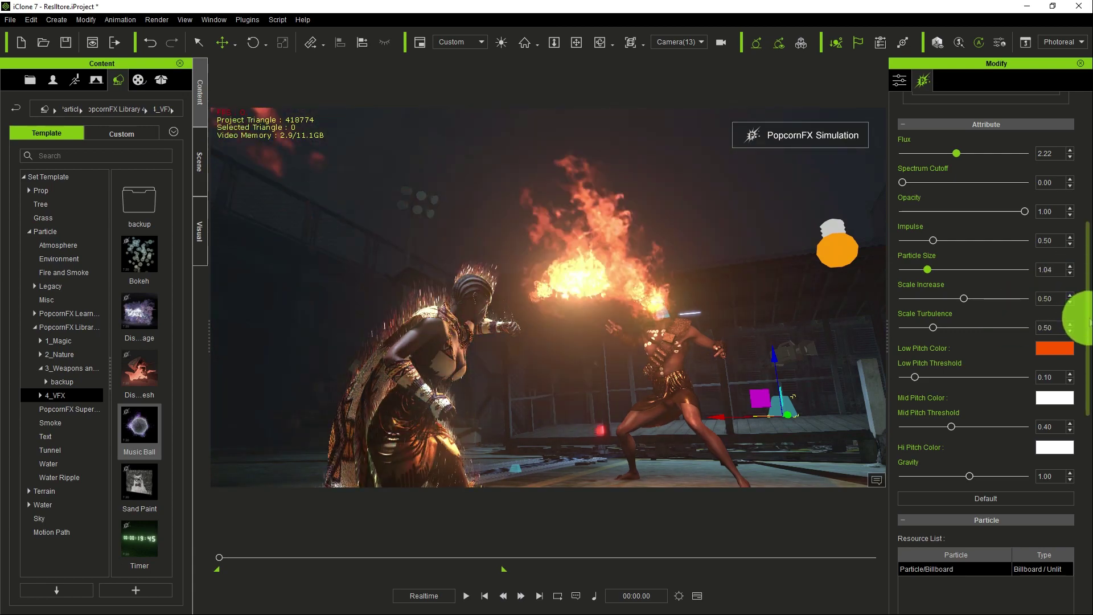
drag(1086, 259, 1081, 378)
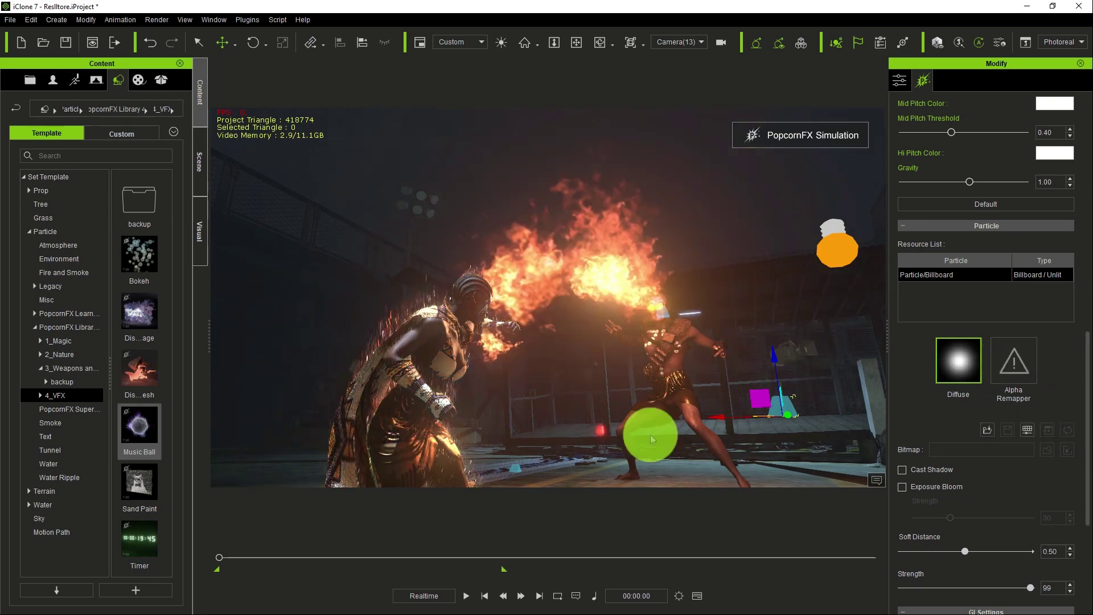
click(465, 596)
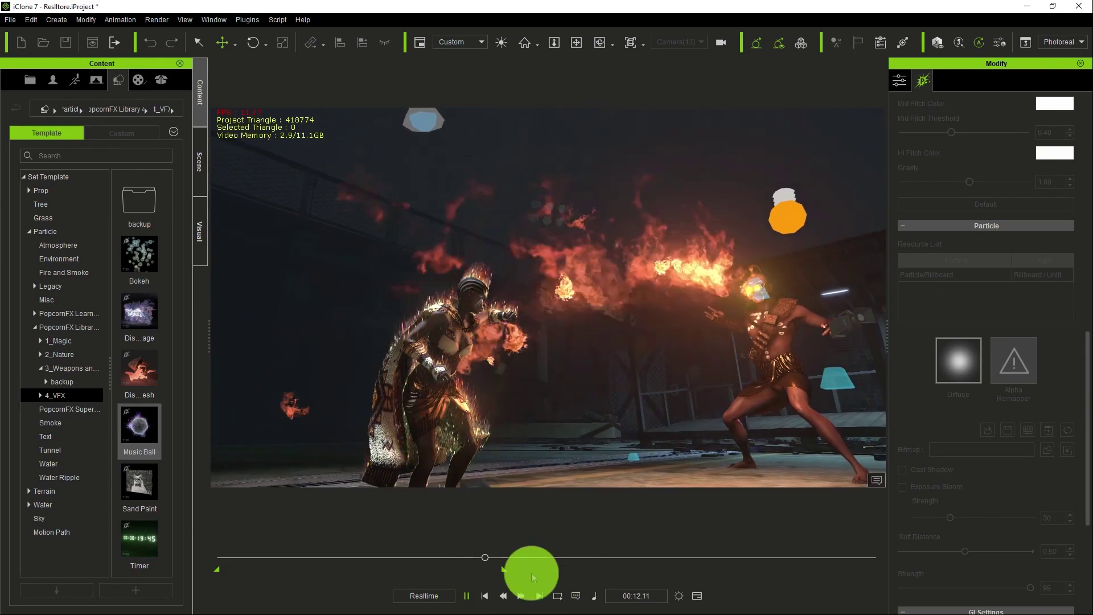
Step: Replay the fire and aura animation, then stop it at frame 0
click(466, 598)
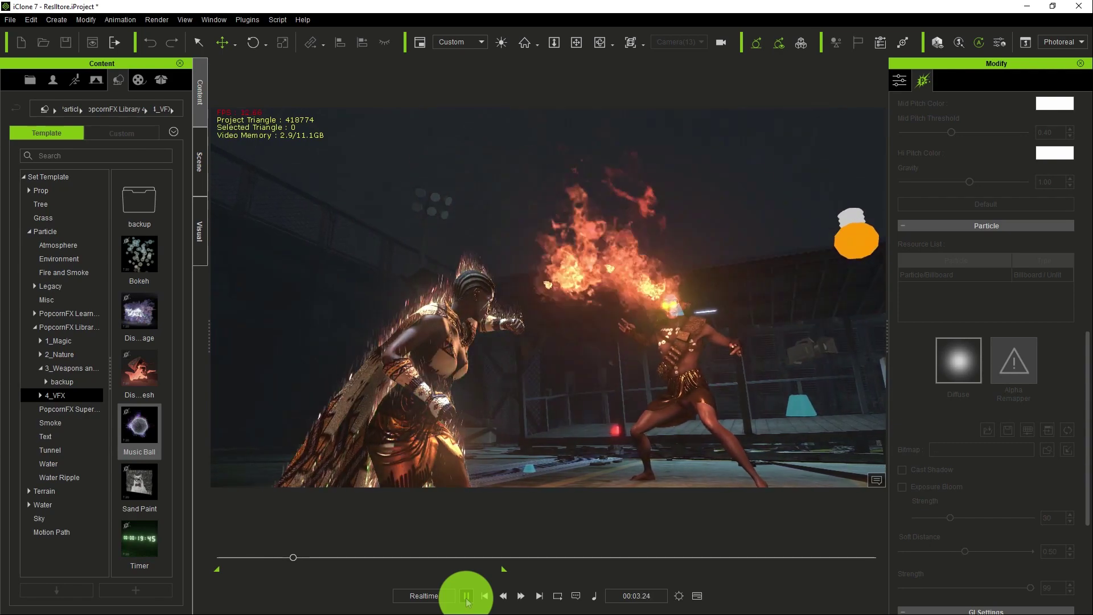
click(484, 595)
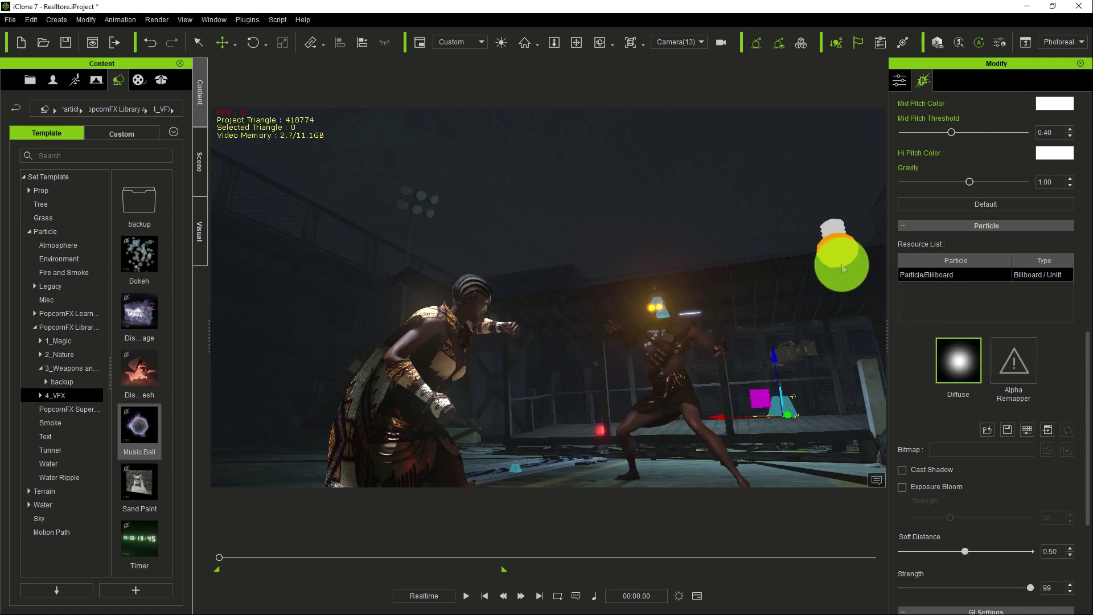
Step: Turn on the orange Point light's visibility in the Scene list and play the lit animation
click(843, 246)
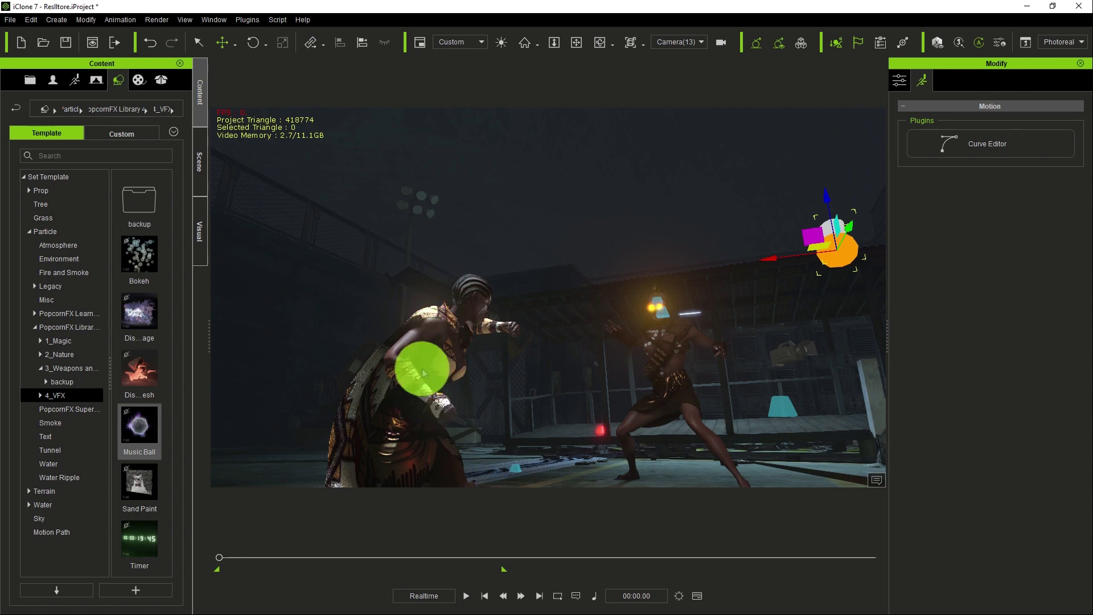
click(199, 162)
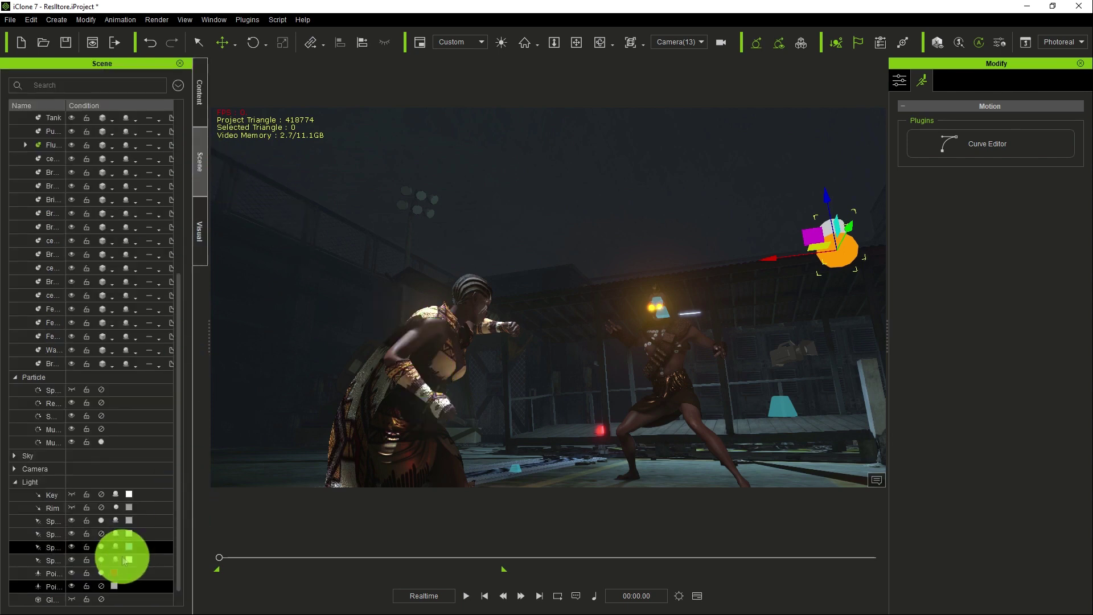
click(102, 589)
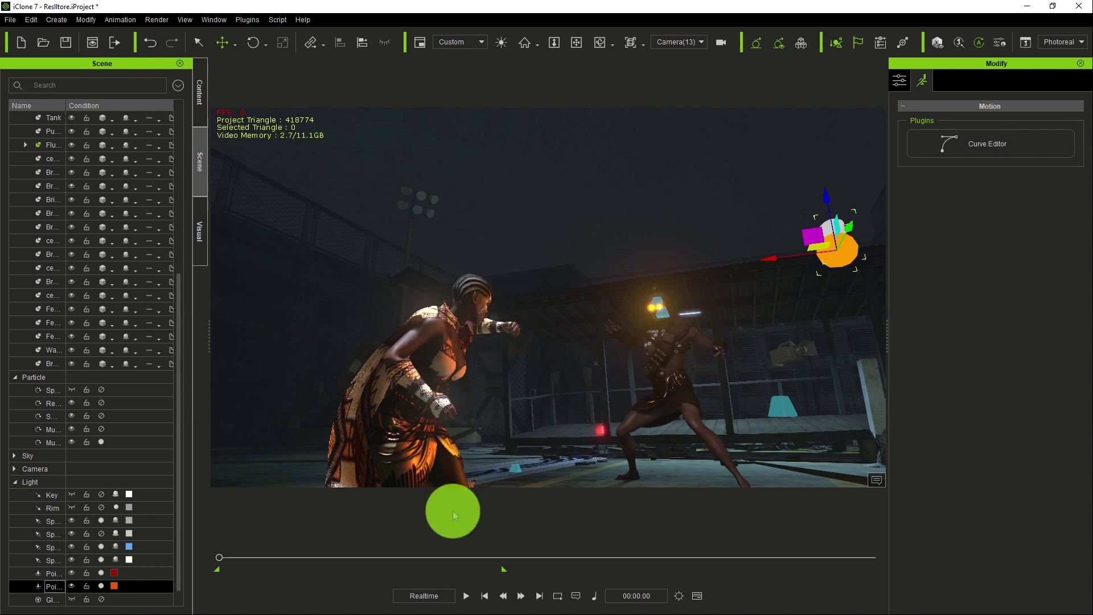
click(468, 602)
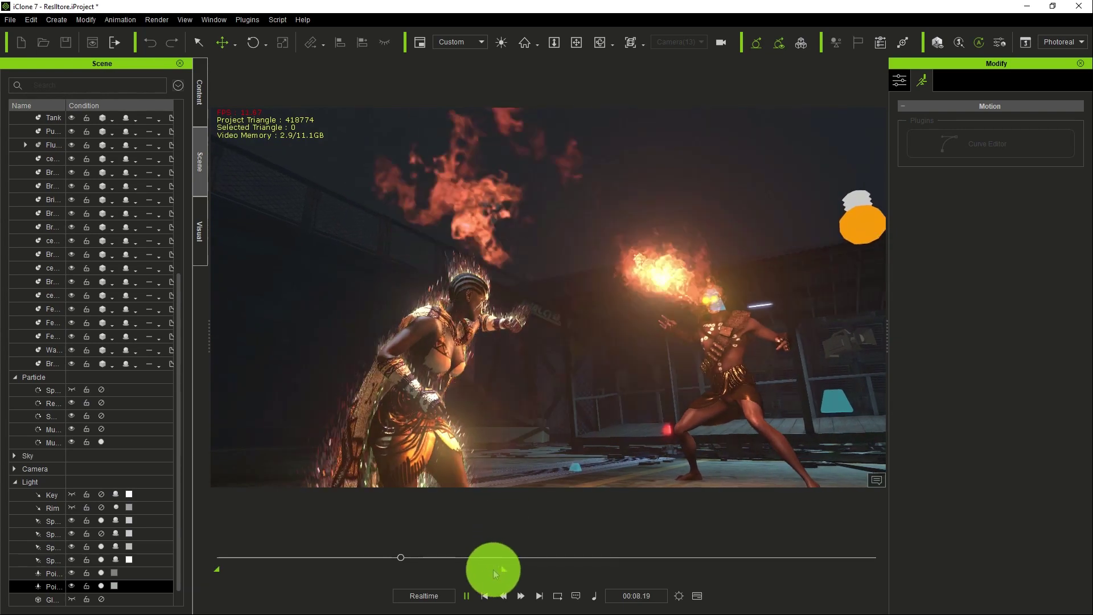
Step: Stop the lit preview and reset the timeline to 00:00.00
click(483, 597)
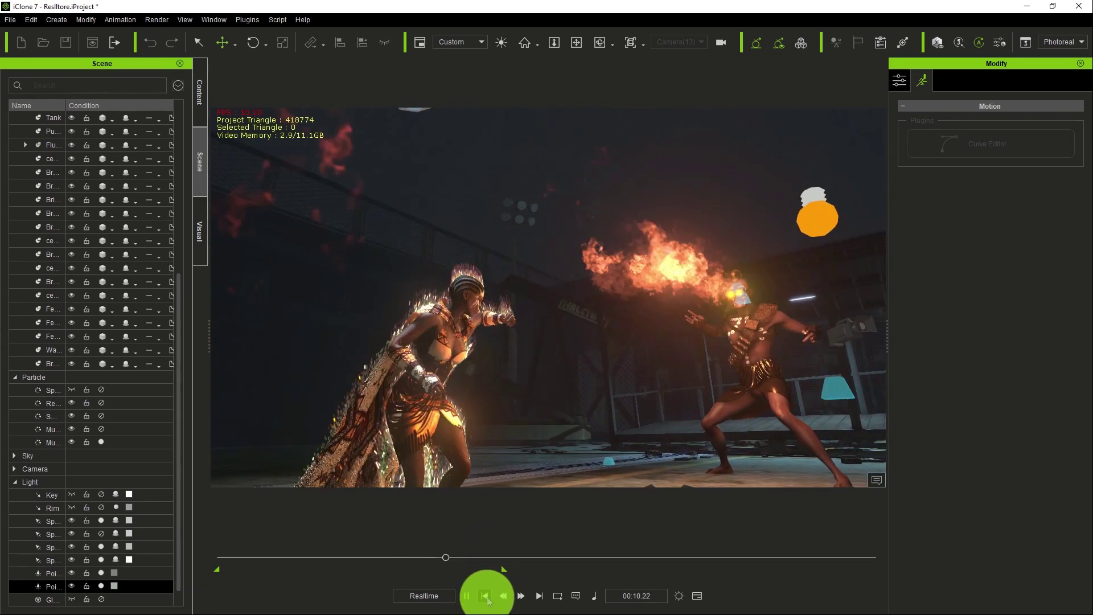
click(483, 415)
drag(477, 413, 477, 399)
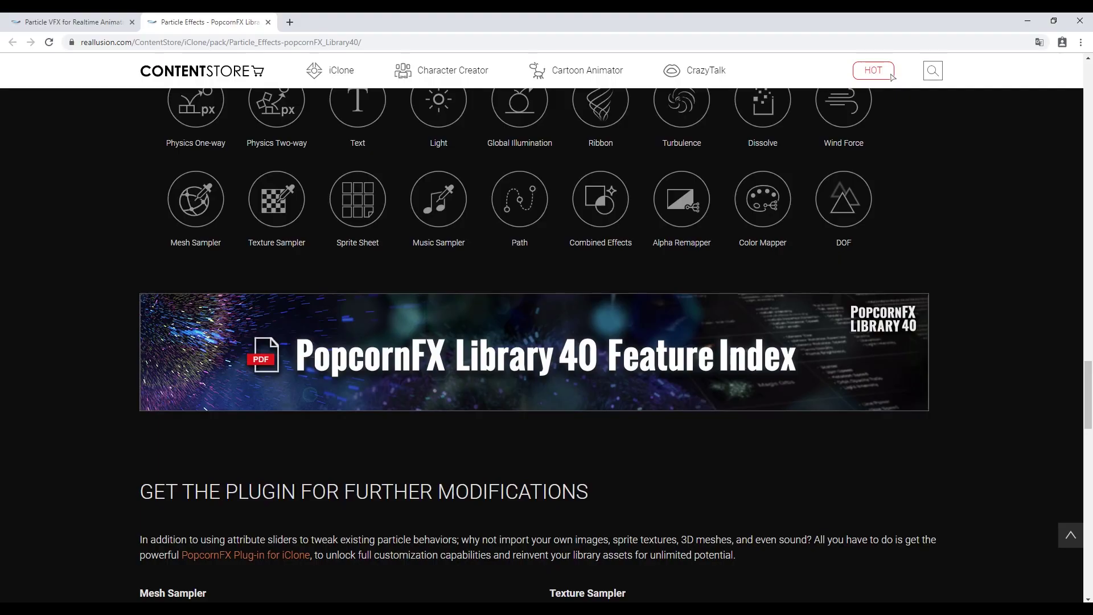
Step: Scroll back up the PopcornFX Library 40 page, then switch to the PopcornFX Particle Effects overview tab
scroll(892, 77, up, 15)
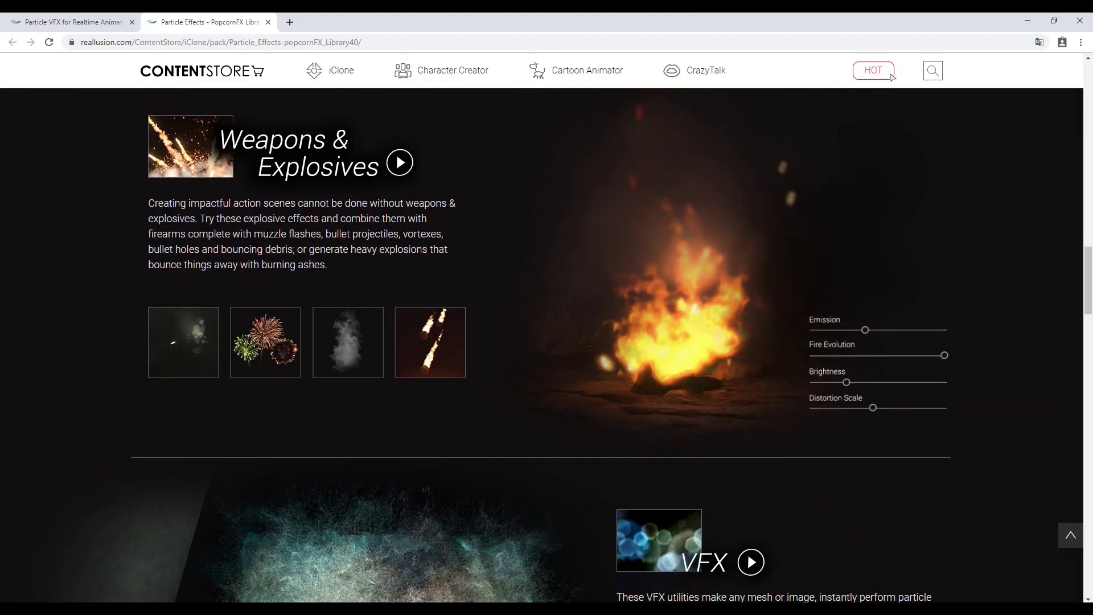
scroll(891, 77, up, 15)
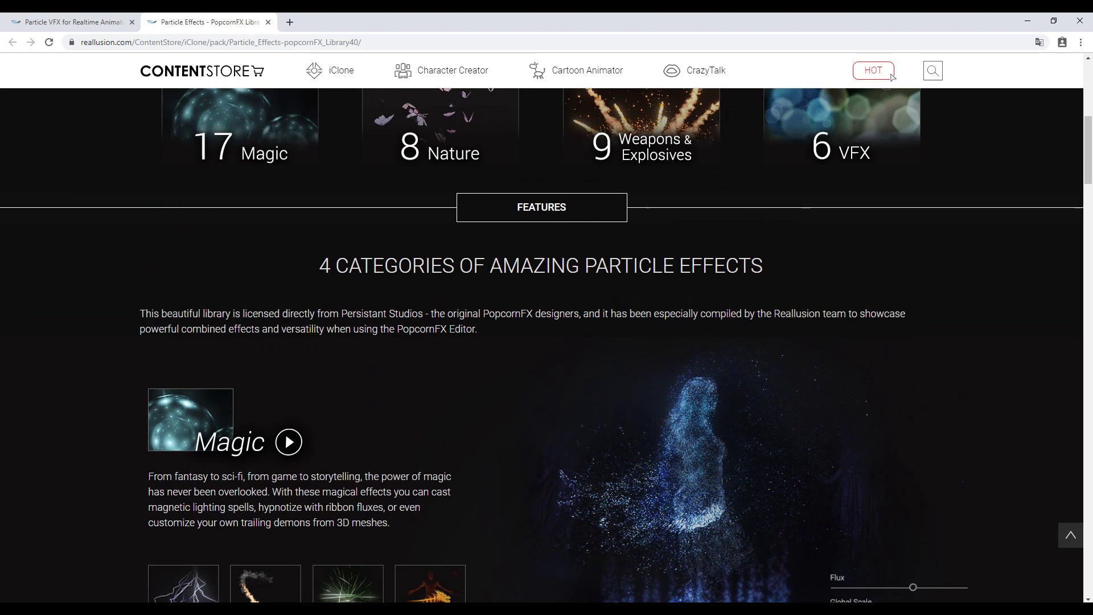
scroll(892, 77, up, 2)
scroll(892, 77, up, 1)
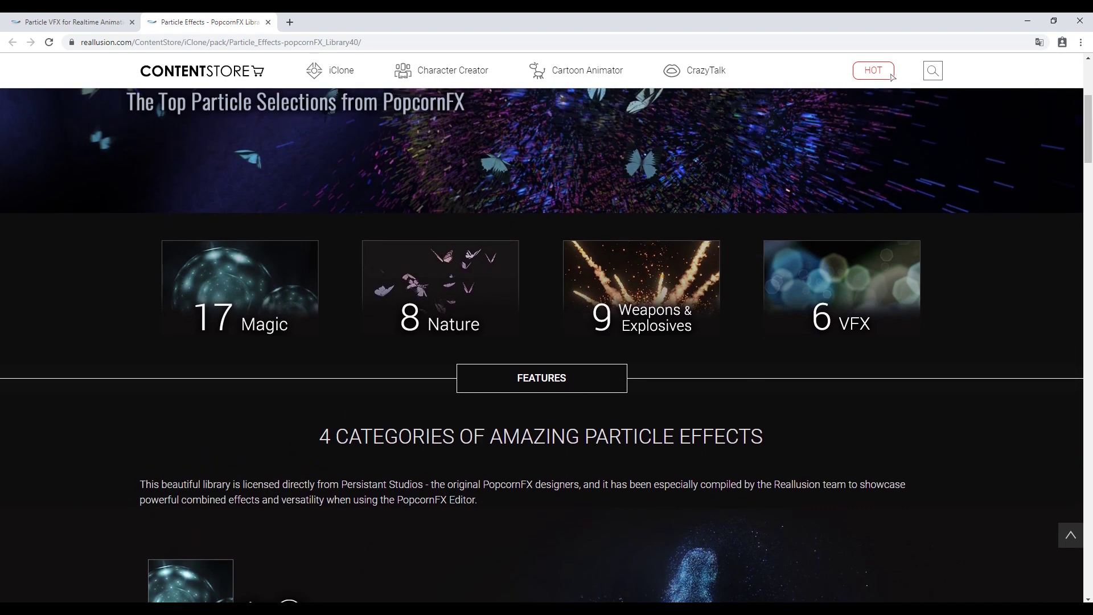
key(ctrl+shift+Tab)
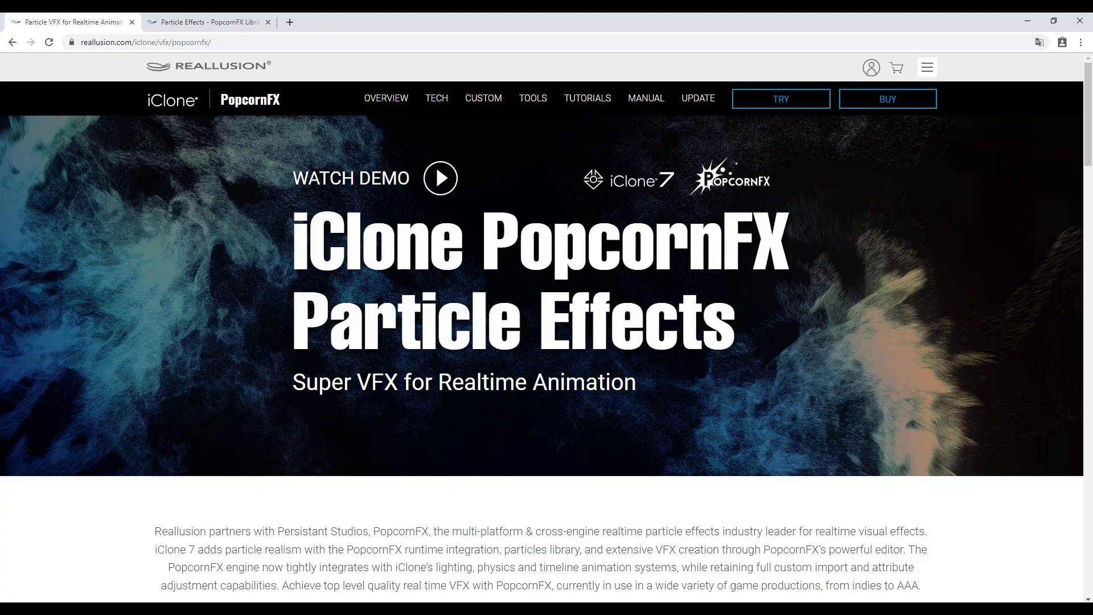